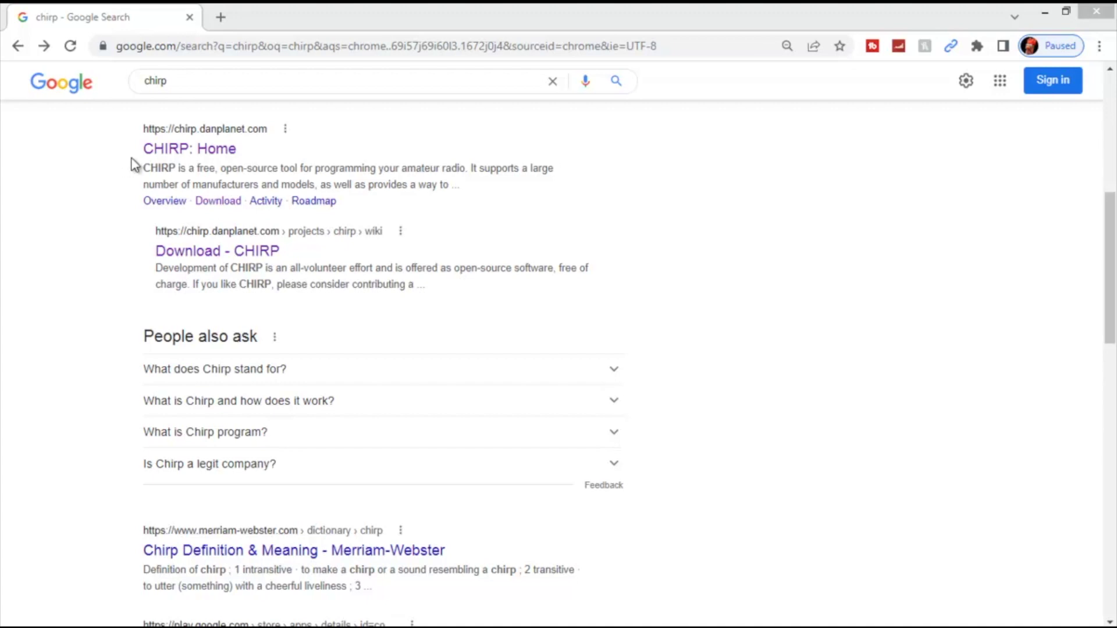
Reach the latest CHIRP daily Windows build (chirp-daily-20221002 installer) in Chrome, then minimize the browser
{"action": "left_click", "coordinate": [184, 152]}
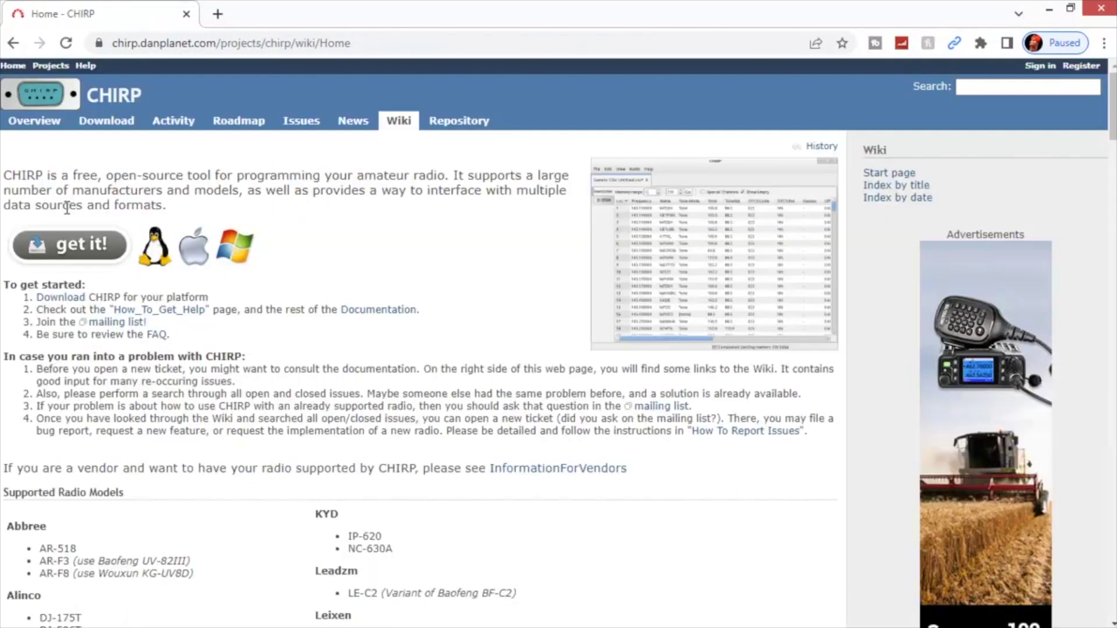
{"action": "left_click", "coordinate": [115, 121]}
{"action": "scroll", "coordinate": [161, 395], "scroll_direction": "down", "scroll_amount": 6}
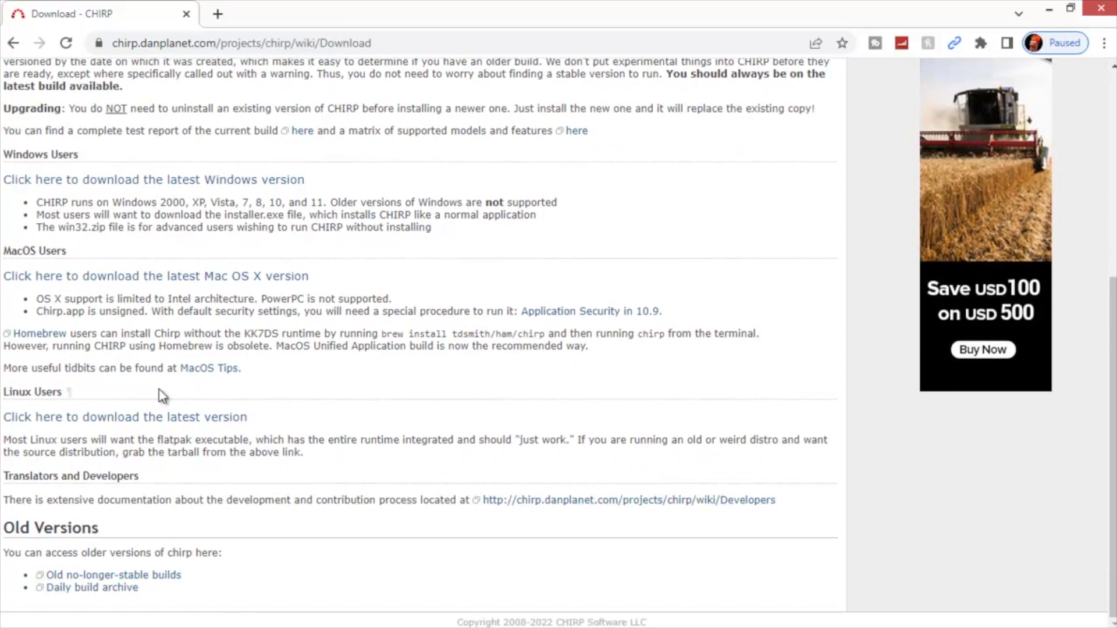
{"action": "left_click", "coordinate": [194, 180]}
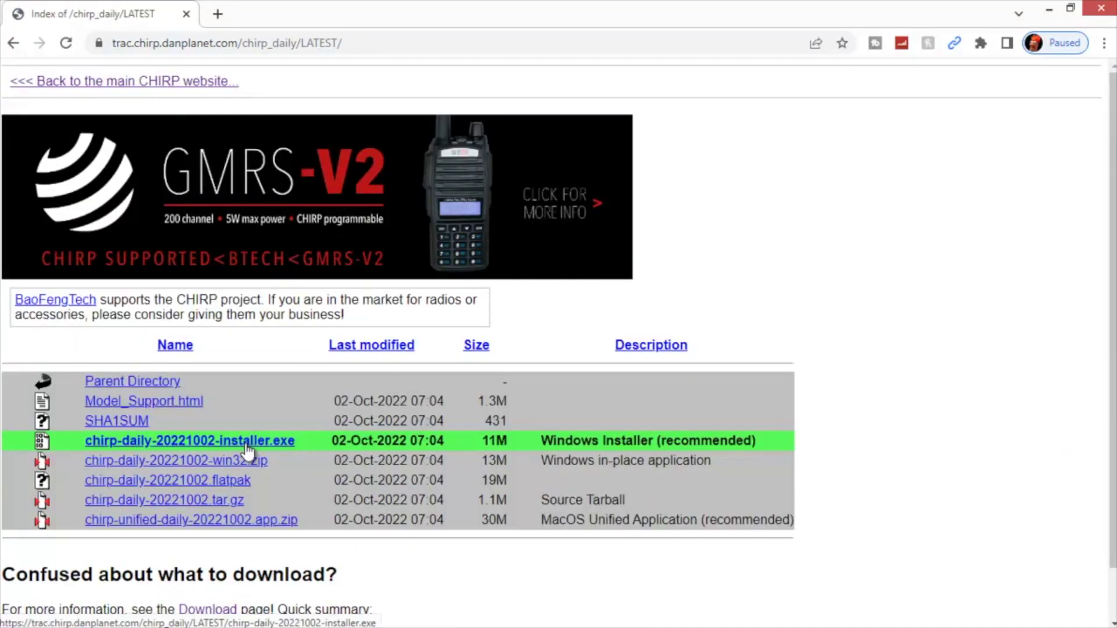
{"action": "left_click", "coordinate": [1048, 8]}
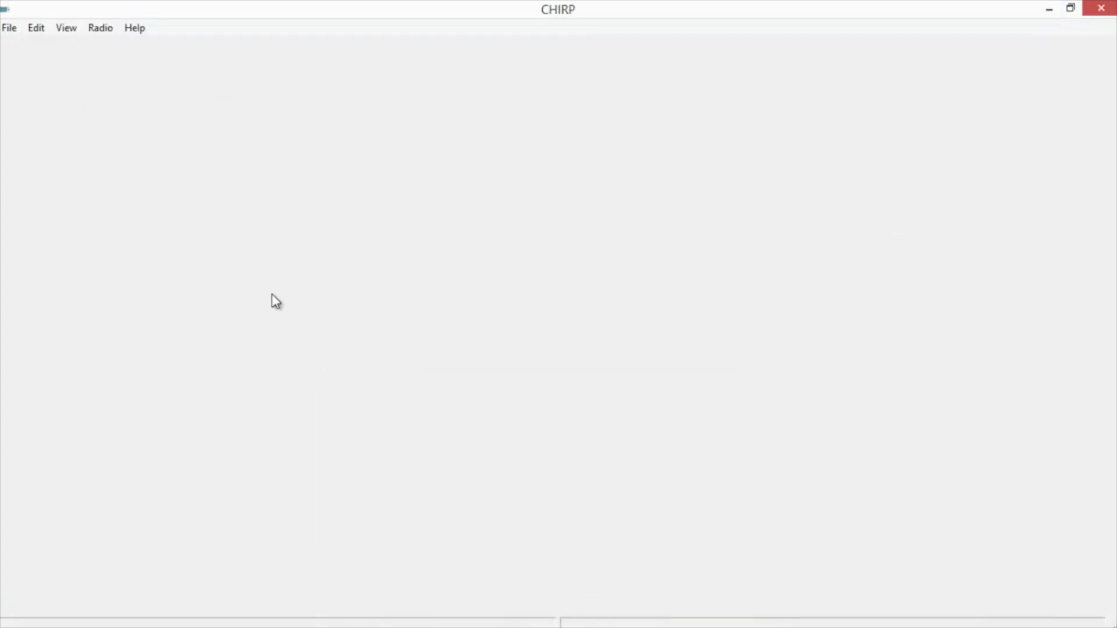
Download from the radio as vendor BTECH, model UV-25X4, accepting the experimental driver warning
{"action": "left_click", "coordinate": [102, 32]}
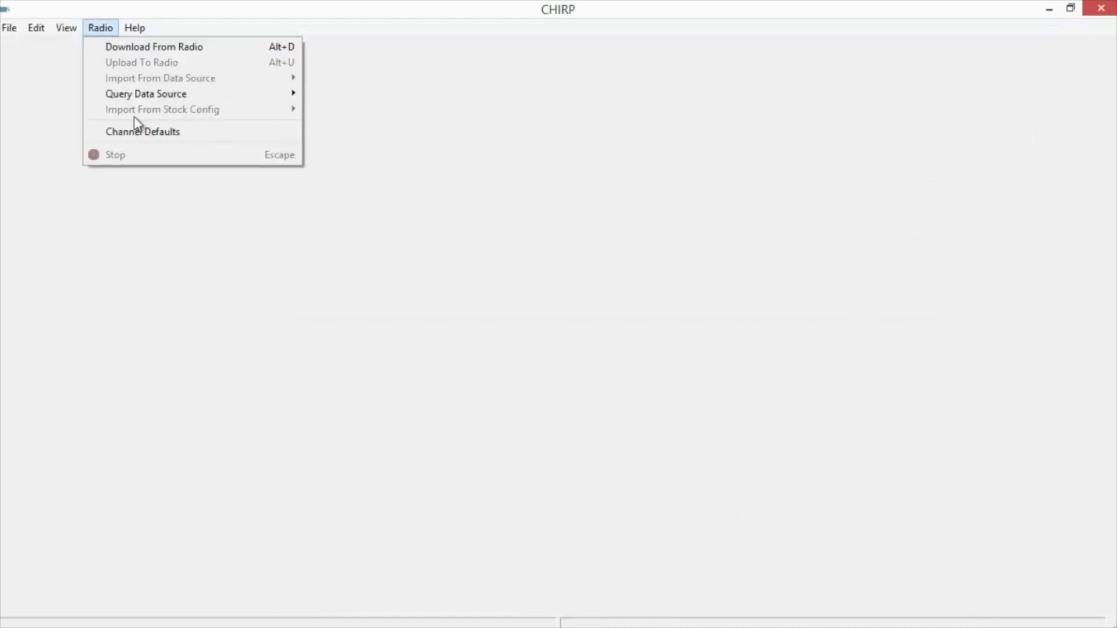
{"action": "left_click", "coordinate": [146, 43]}
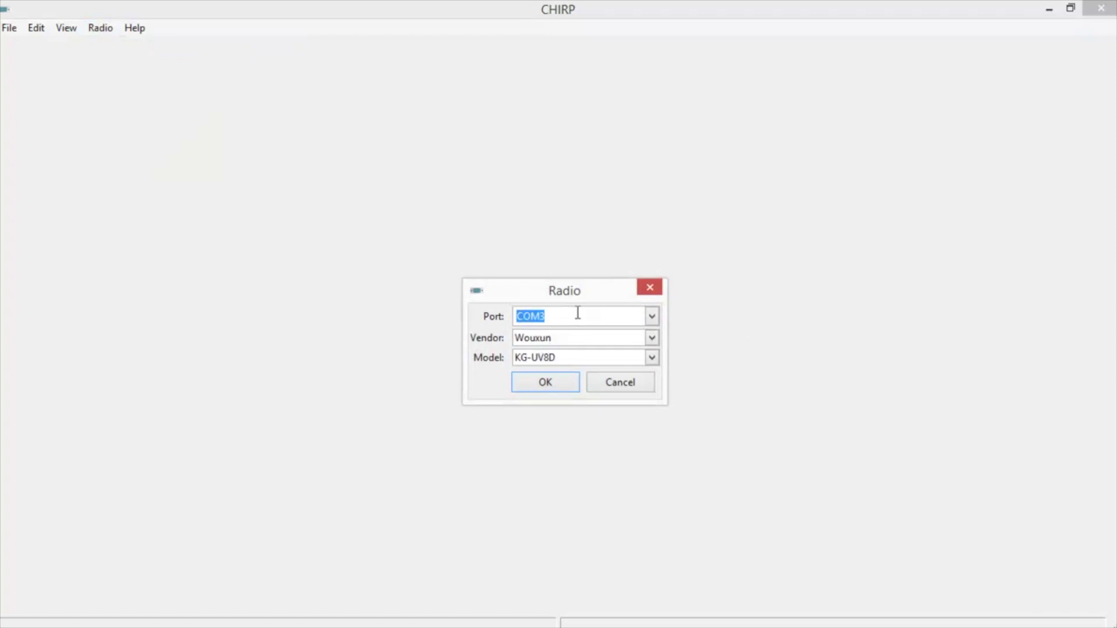
{"action": "left_click", "coordinate": [652, 339]}
{"action": "scroll", "coordinate": [631, 177], "scroll_direction": "up", "scroll_amount": 10}
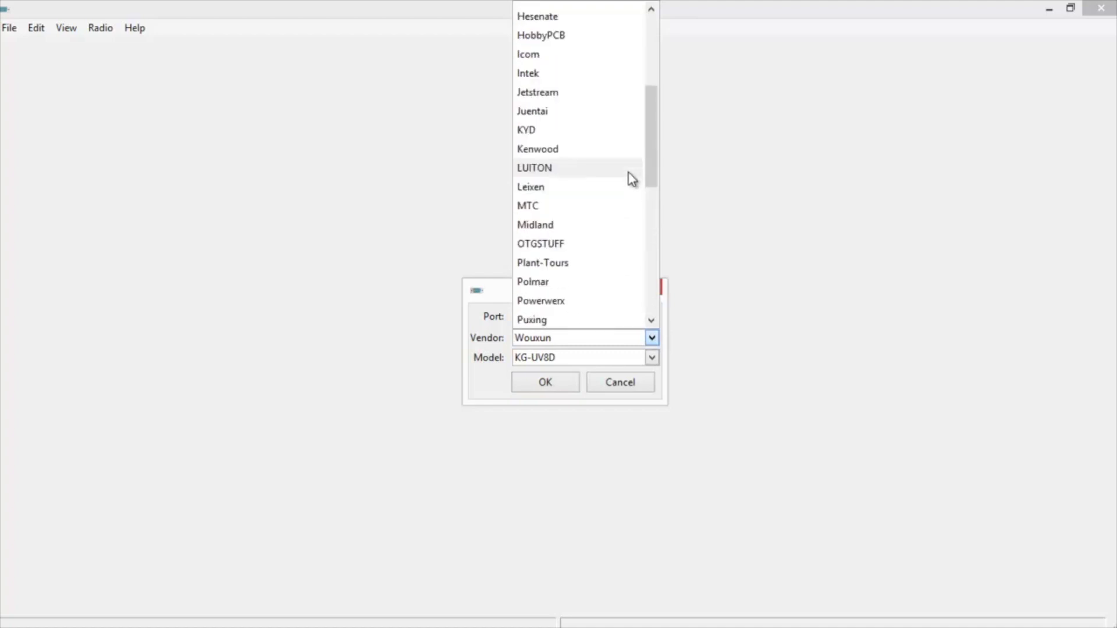
{"action": "left_click", "coordinate": [571, 108]}
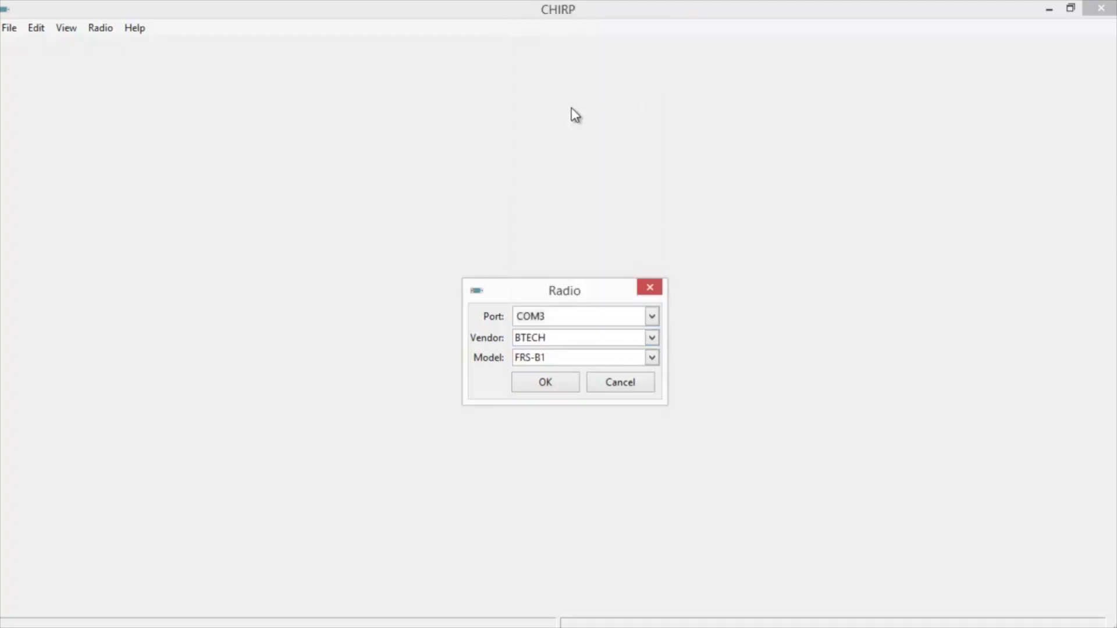
{"action": "left_click", "coordinate": [652, 359]}
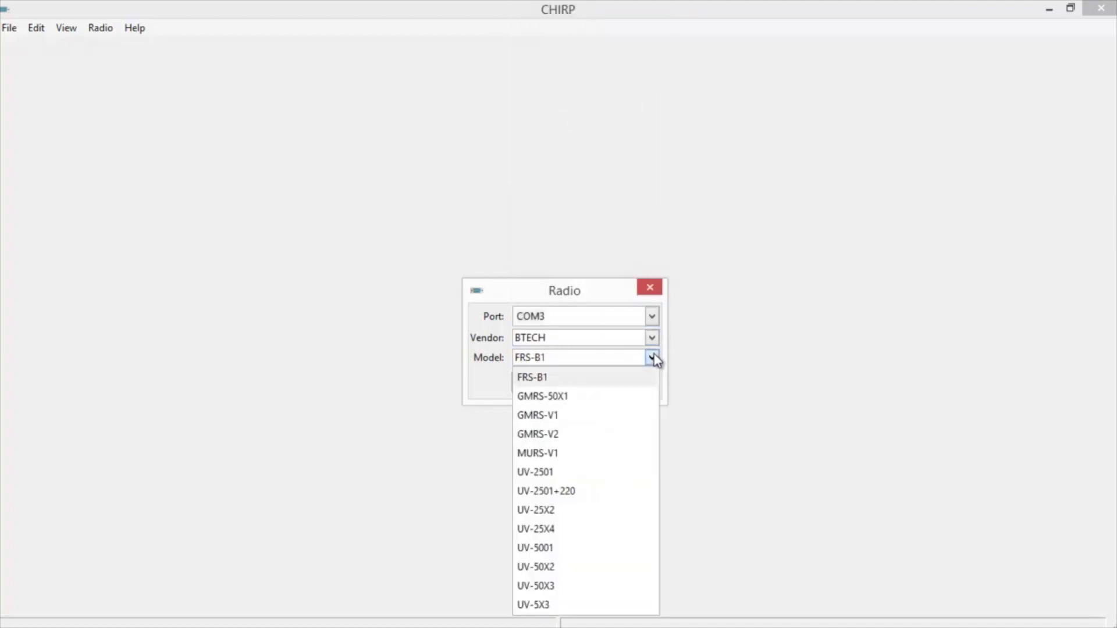
{"action": "left_click", "coordinate": [600, 535]}
{"action": "left_click", "coordinate": [528, 385]}
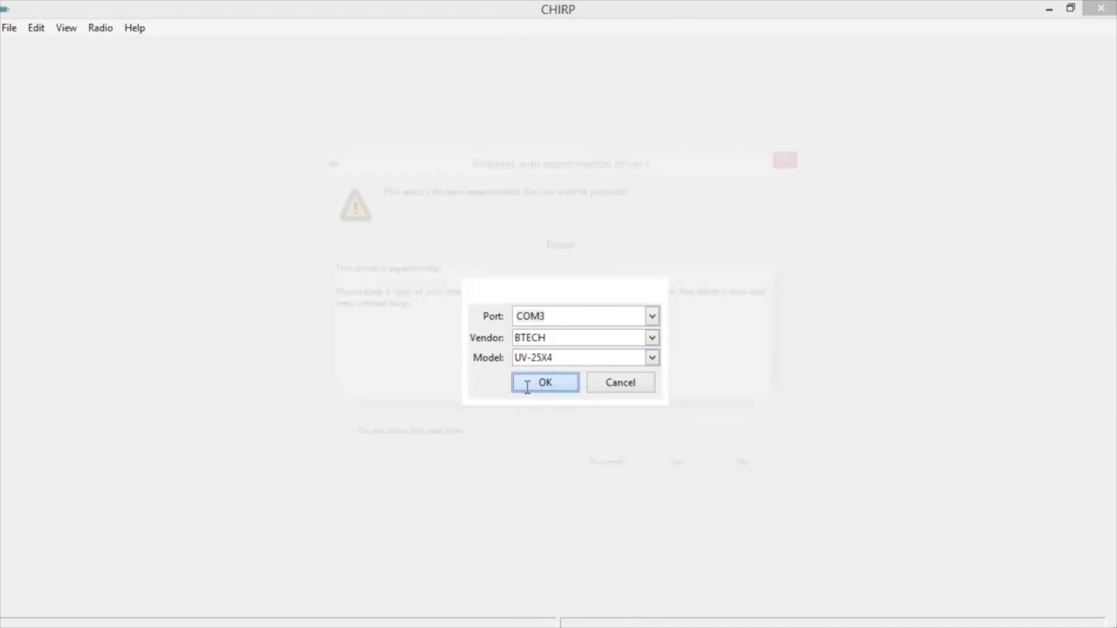
{"action": "left_click", "coordinate": [676, 478]}
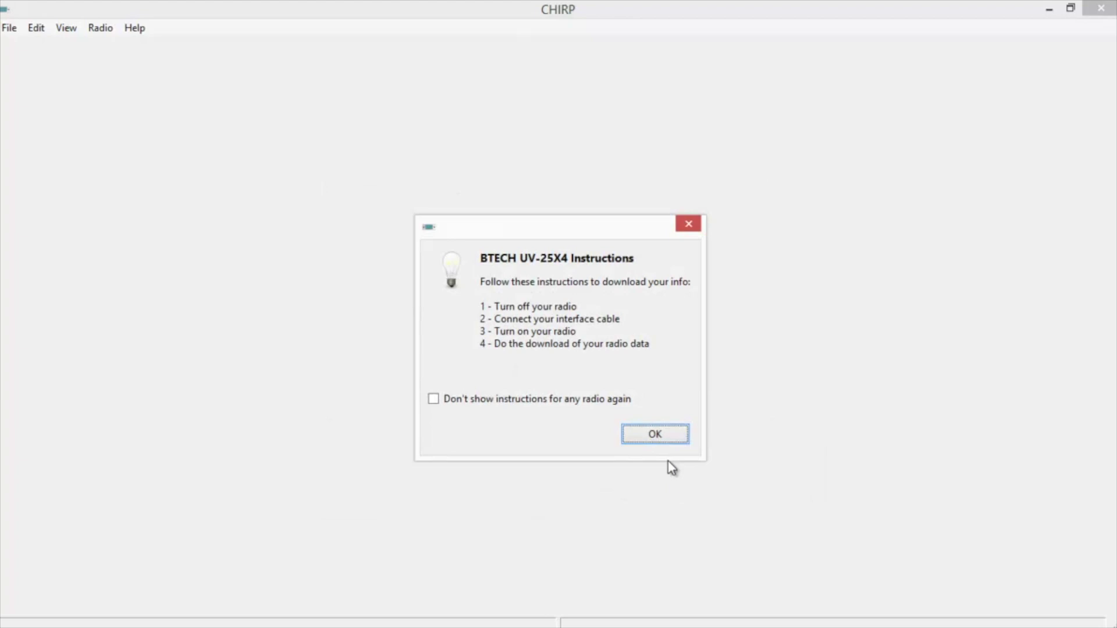
{"action": "left_click", "coordinate": [654, 431]}
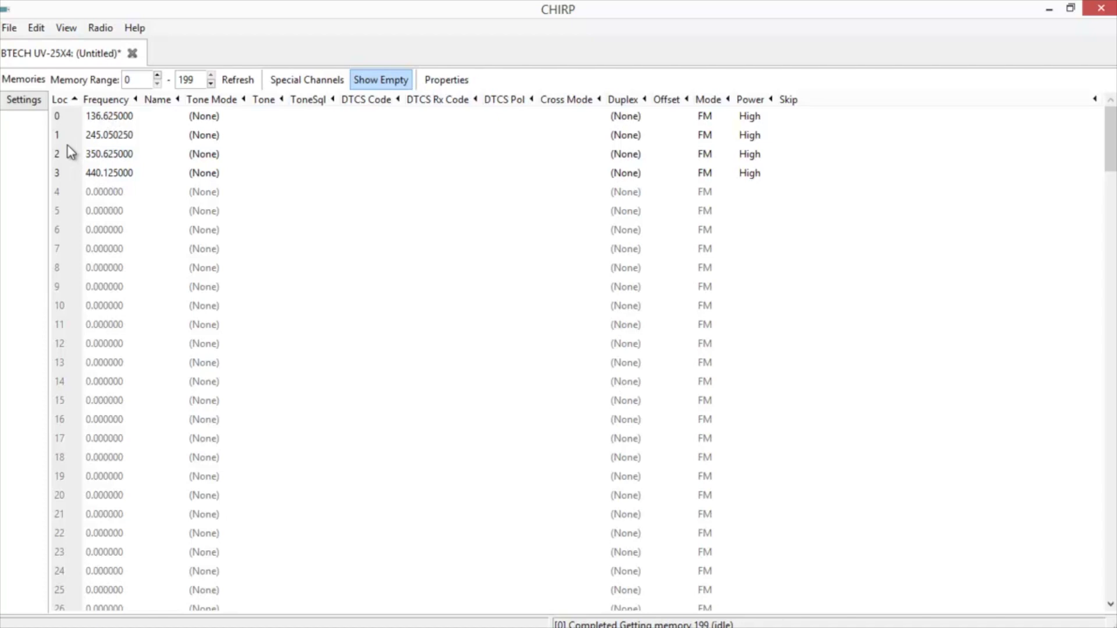
Delete memories 0, 1, 2 and 3 so each becomes an empty 0.000000 slot
{"action": "right_click", "coordinate": [60, 119]}
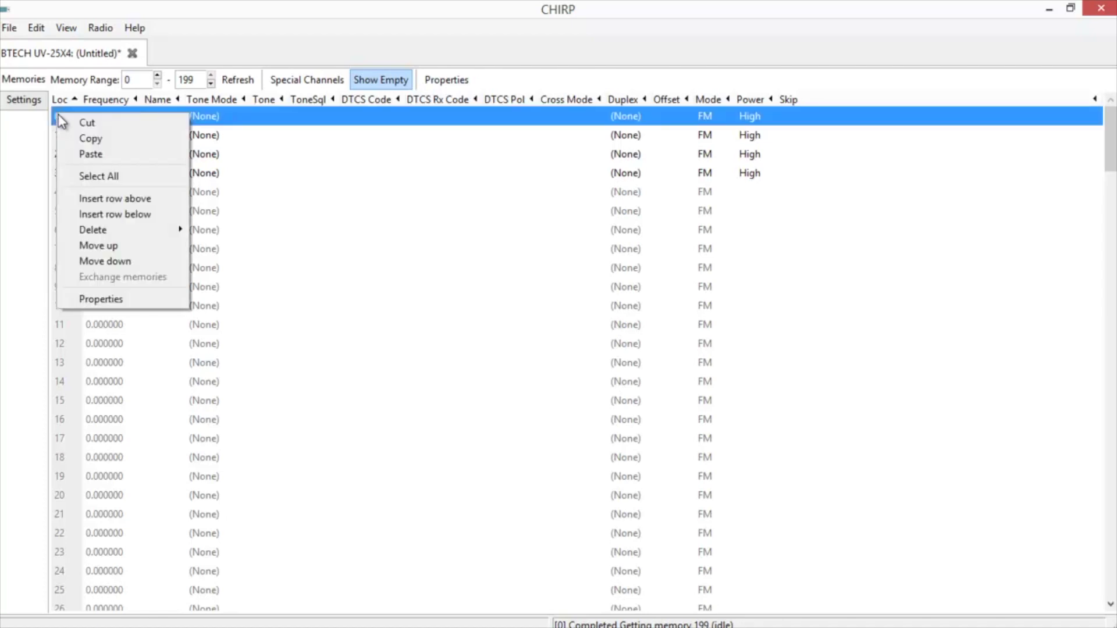
{"action": "mouse_move", "coordinate": [128, 231]}
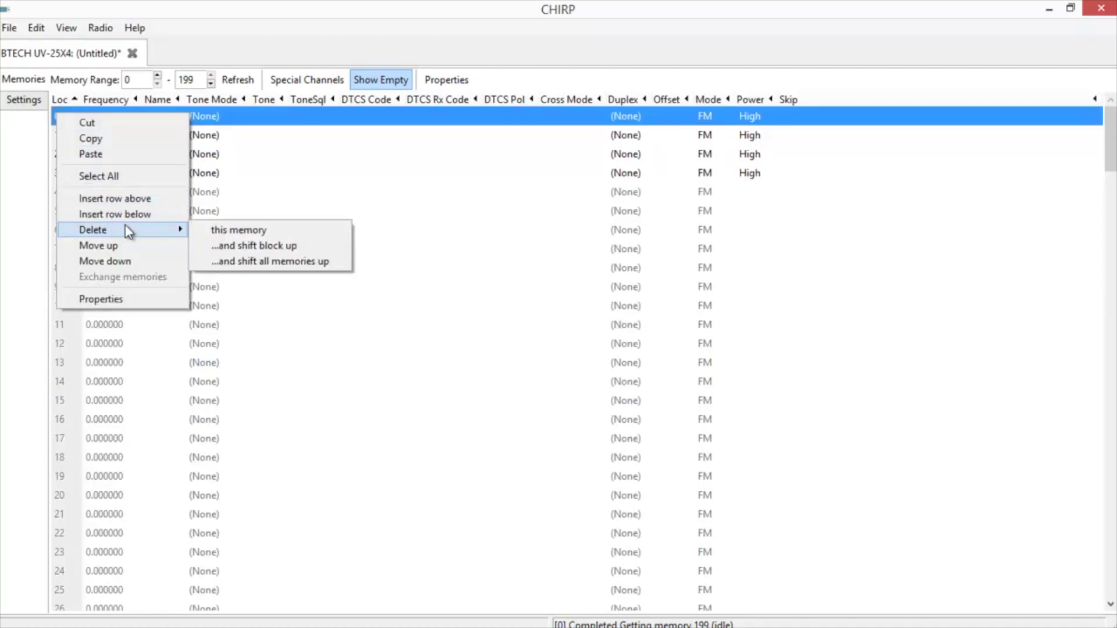
{"action": "left_click", "coordinate": [214, 231]}
{"action": "right_click", "coordinate": [104, 137]}
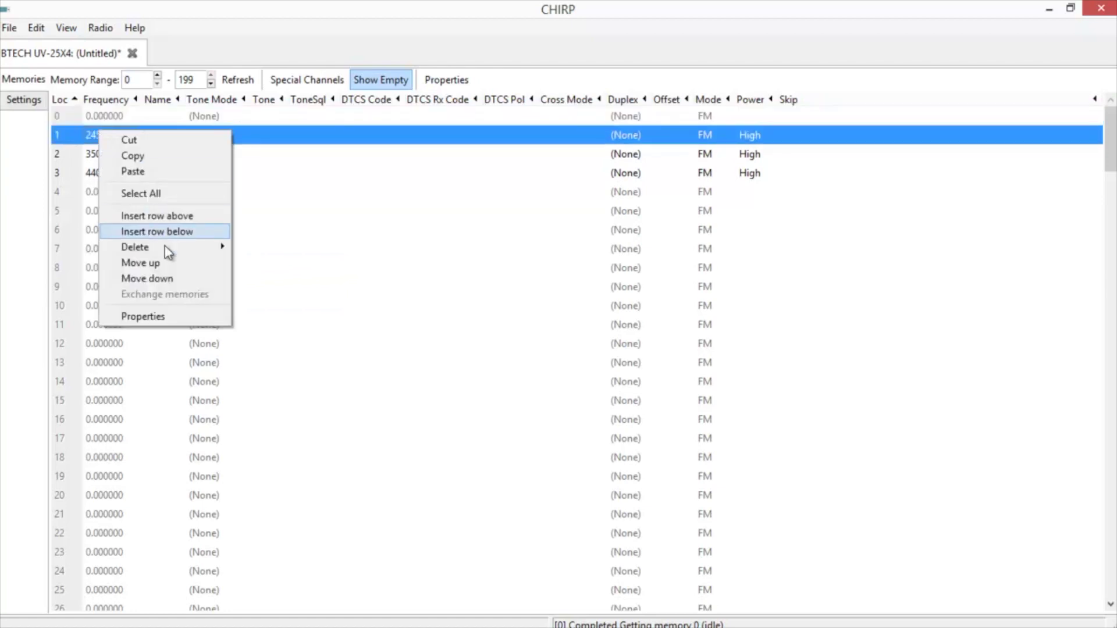
{"action": "mouse_move", "coordinate": [169, 249]}
{"action": "left_click", "coordinate": [259, 248]}
{"action": "right_click", "coordinate": [144, 156]}
{"action": "mouse_move", "coordinate": [186, 270]}
{"action": "left_click", "coordinate": [297, 270]}
{"action": "right_click", "coordinate": [154, 175]}
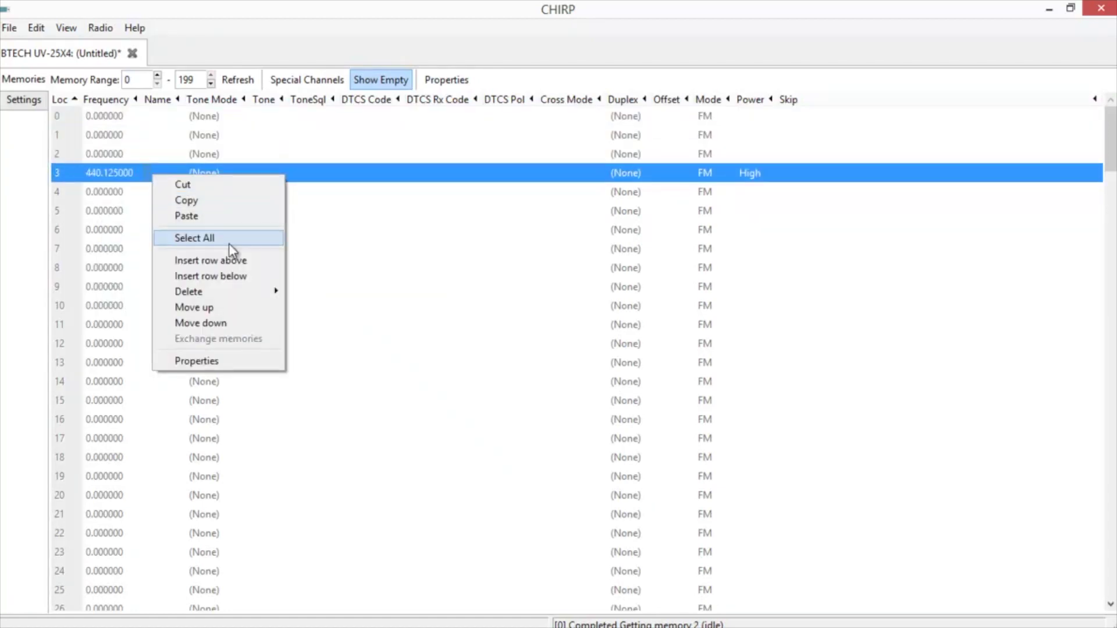
{"action": "mouse_move", "coordinate": [209, 291]}
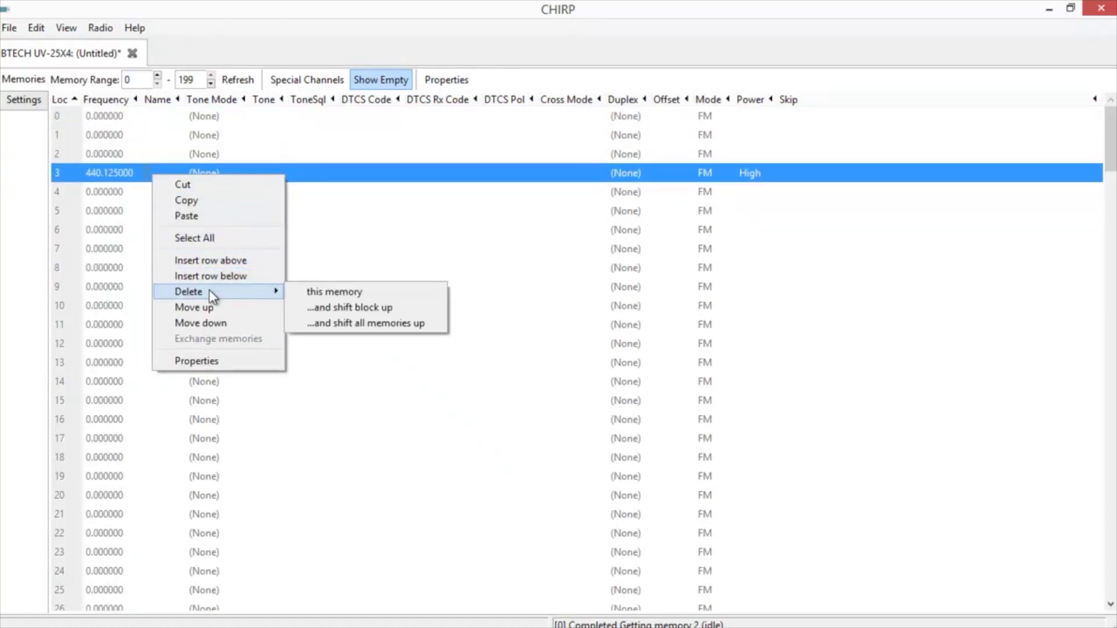
{"action": "left_click", "coordinate": [323, 292]}
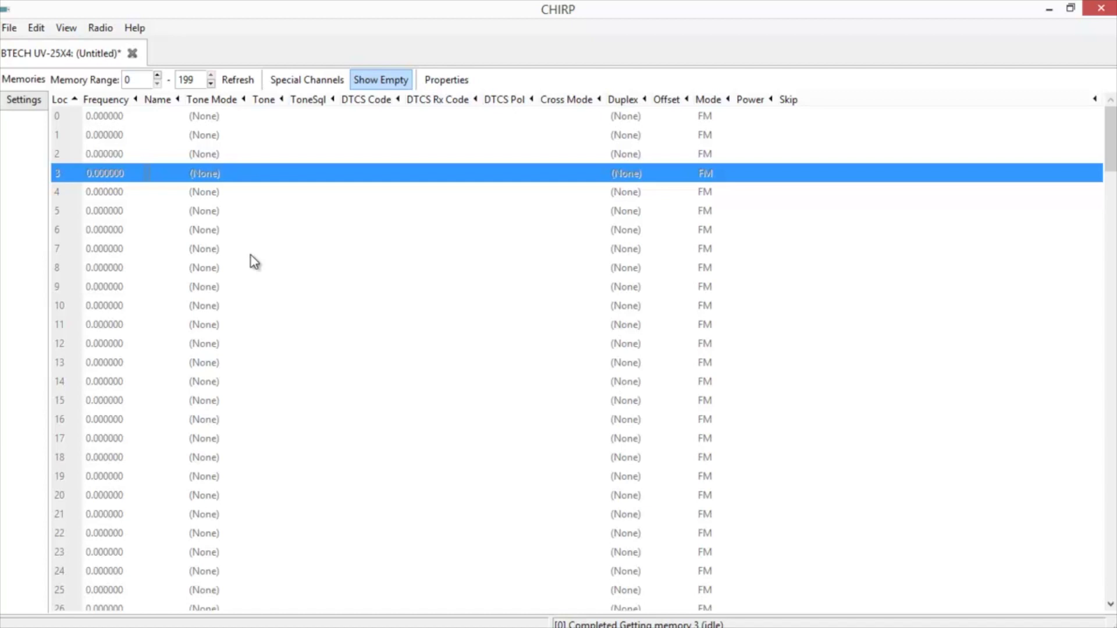
Set memory 2 to 146.520 and name it '2m NC'
{"action": "left_click", "coordinate": [108, 155]}
{"action": "left_click", "coordinate": [107, 154]}
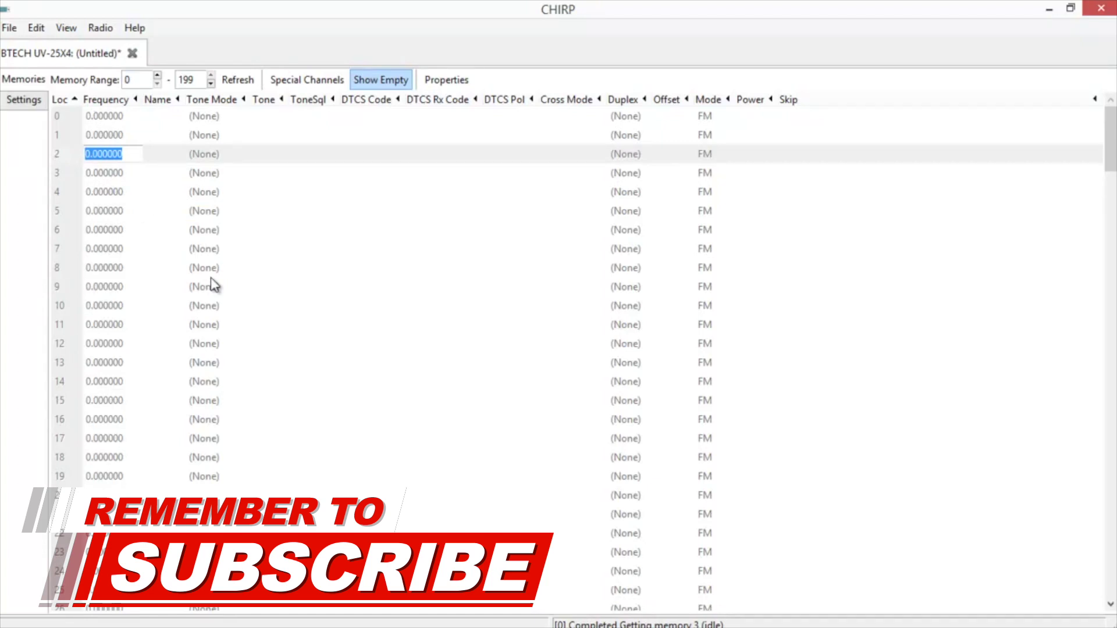
{"action": "type", "text": "146.520"}
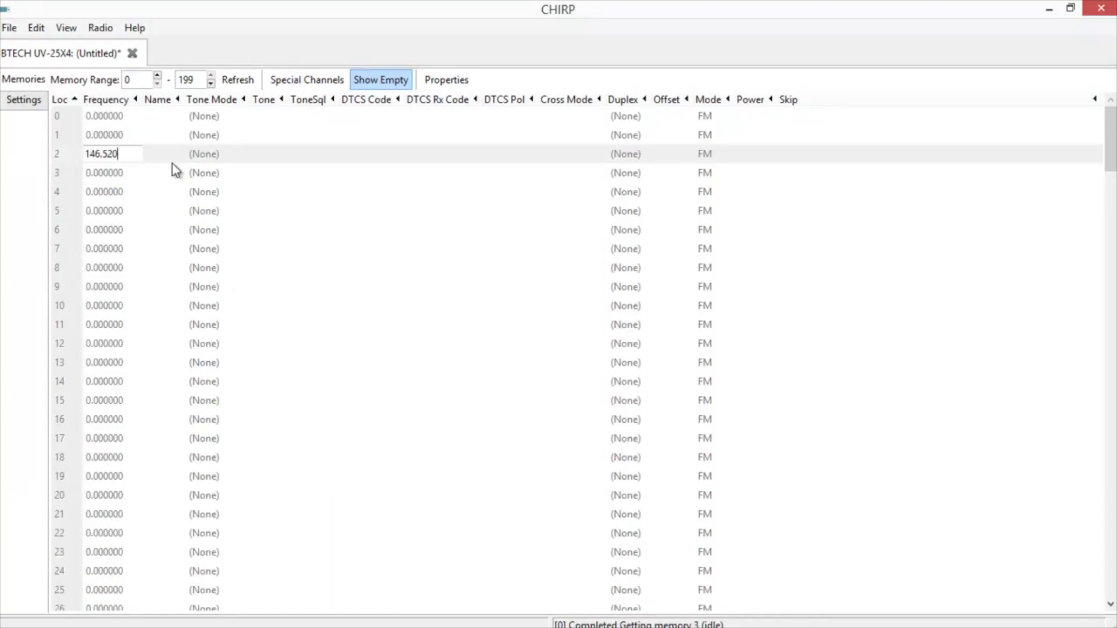
{"action": "left_click", "coordinate": [171, 154]}
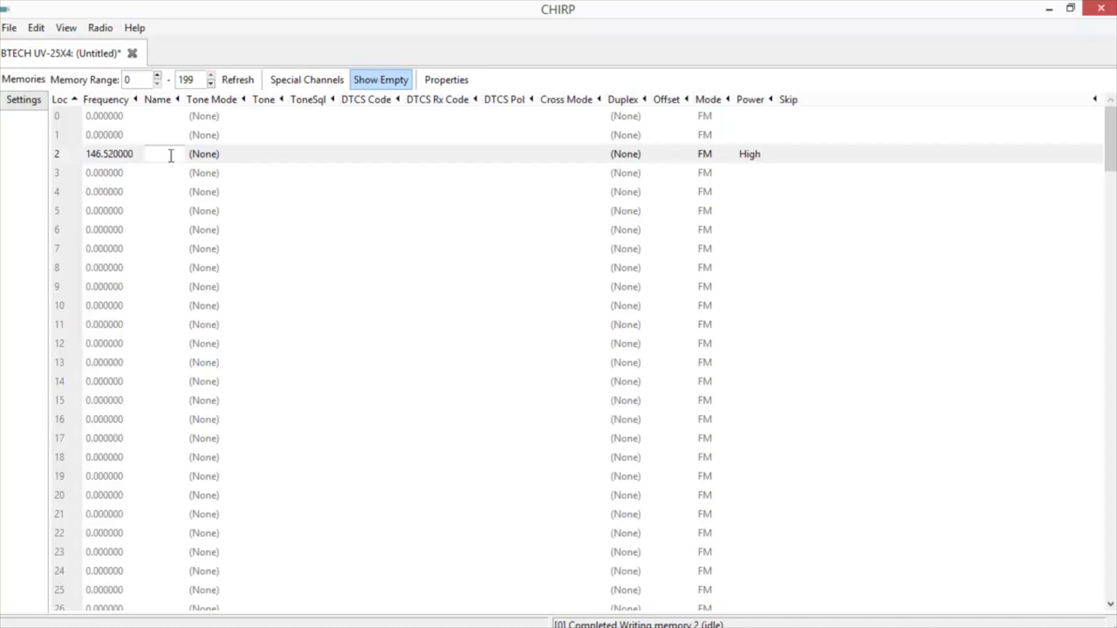
{"action": "type", "text": "2m NC"}
{"action": "left_click", "coordinate": [96, 176]}
Set memory 3 to 223.500 and name it '1.25 NC'
{"action": "left_click", "coordinate": [97, 174]}
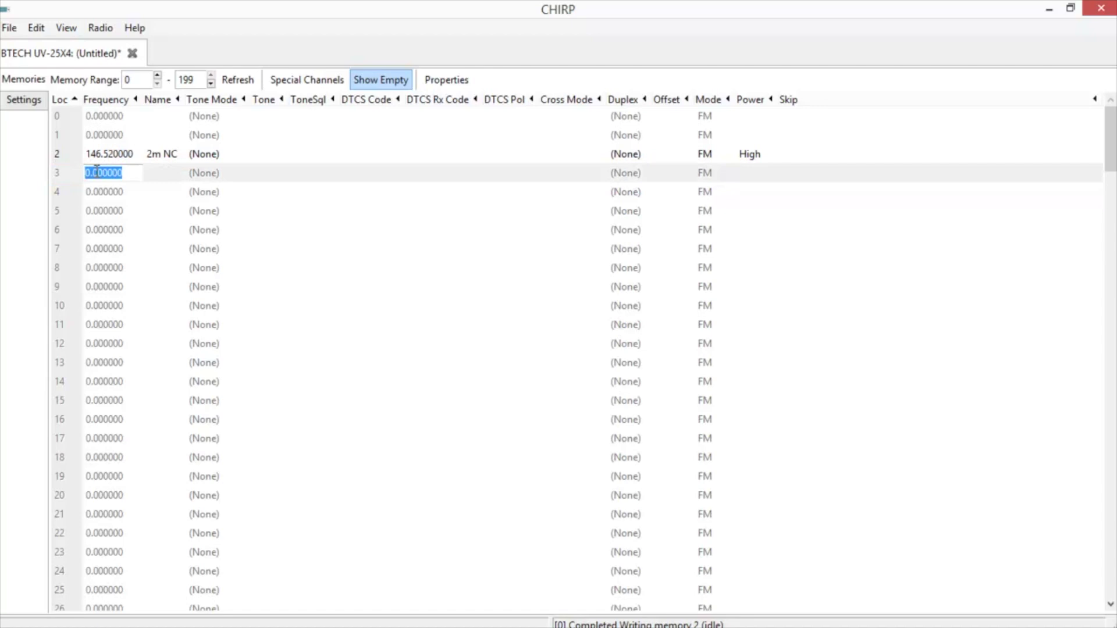
{"action": "type", "text": "223.500"}
{"action": "left_click", "coordinate": [151, 173]}
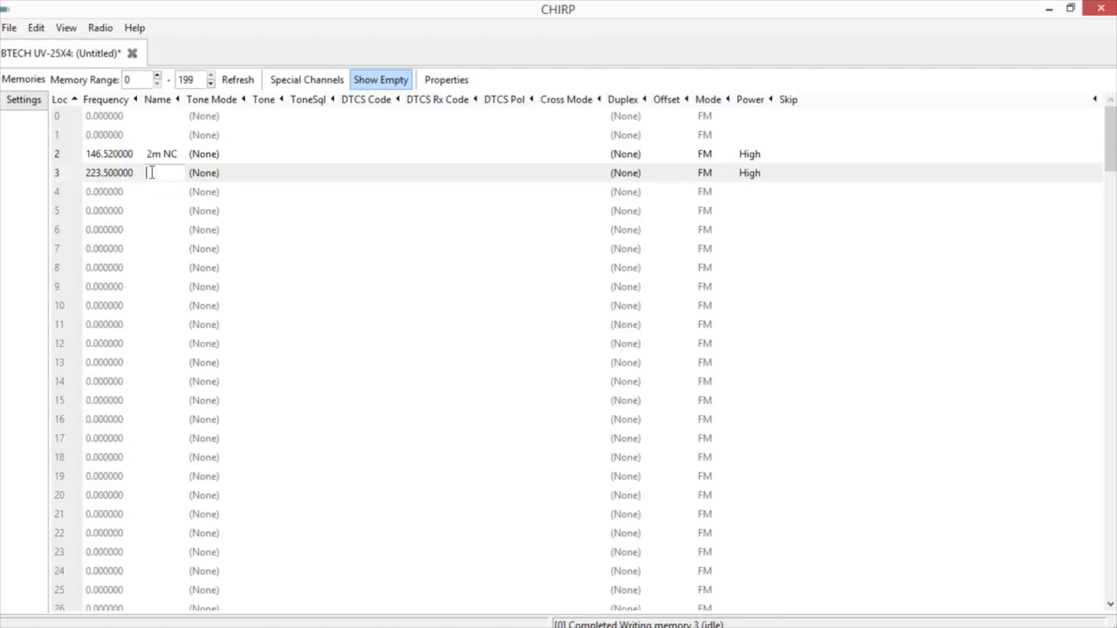
{"action": "type", "text": "1.25 NC"}
{"action": "left_click", "coordinate": [99, 194]}
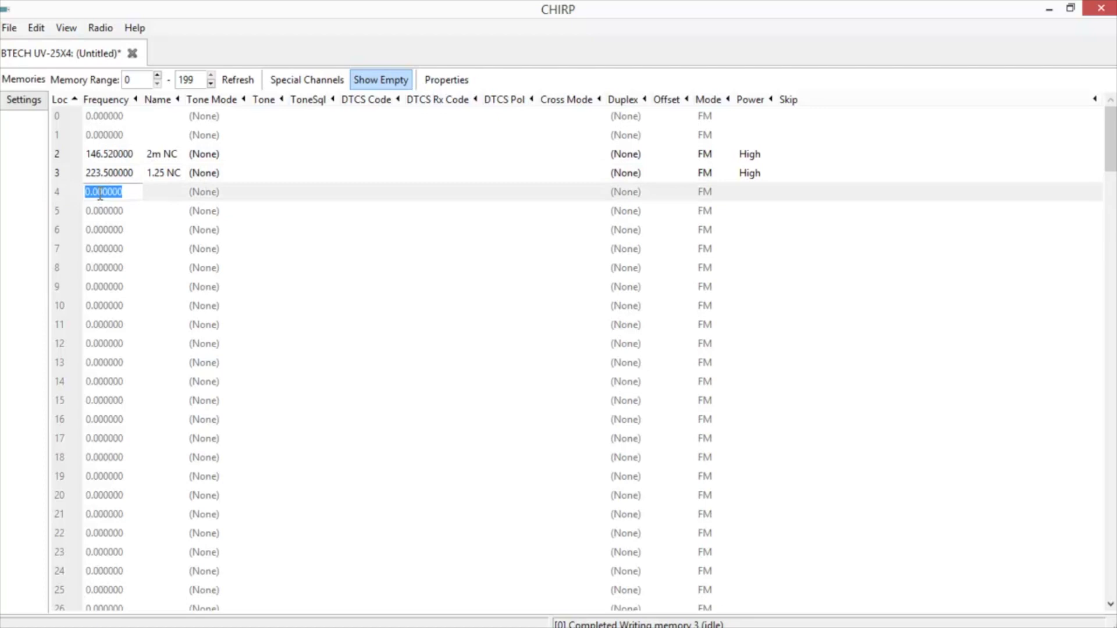
Set memory 4 to 446.000 and name it '440 NC'
{"action": "type", "text": "446.000"}
{"action": "left_click", "coordinate": [163, 192]}
{"action": "type", "text": "44"}
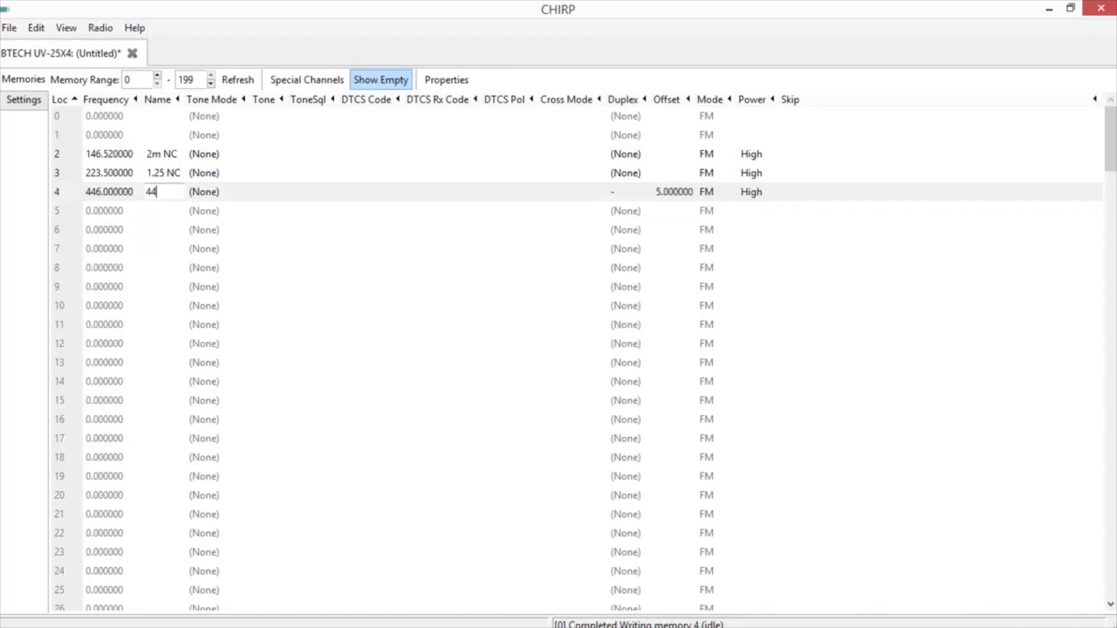
{"action": "type", "text": "0 NC"}
Enter 145.220 as memory 15's frequency and name it CLARA
{"action": "left_click", "coordinate": [104, 402]}
{"action": "left_click", "coordinate": [103, 400]}
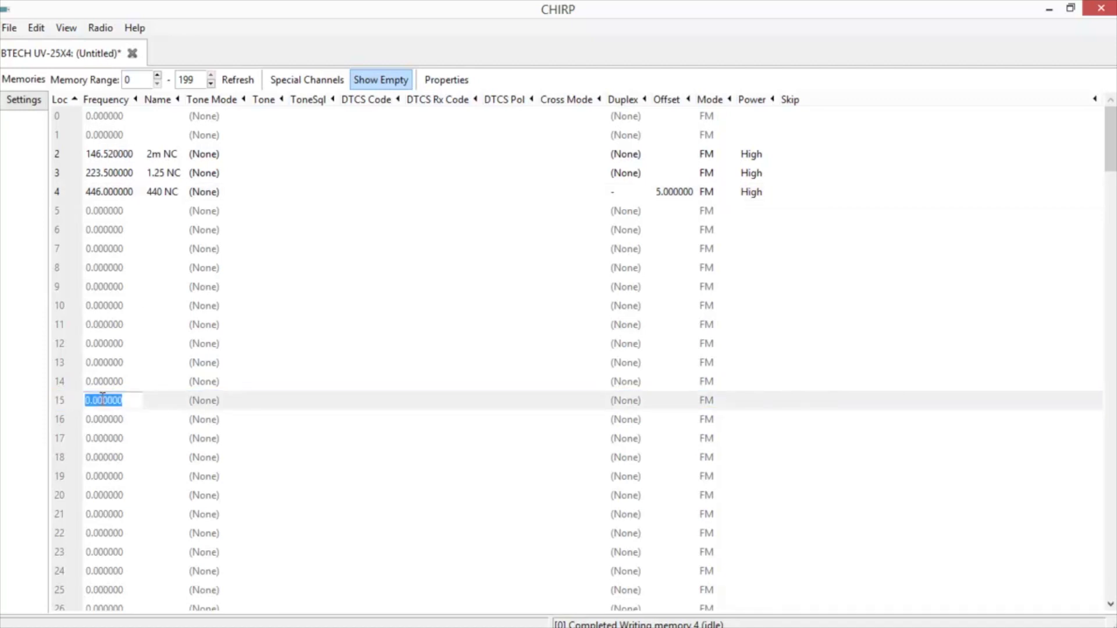
{"action": "type", "text": "145.220"}
{"action": "left_click", "coordinate": [149, 399]}
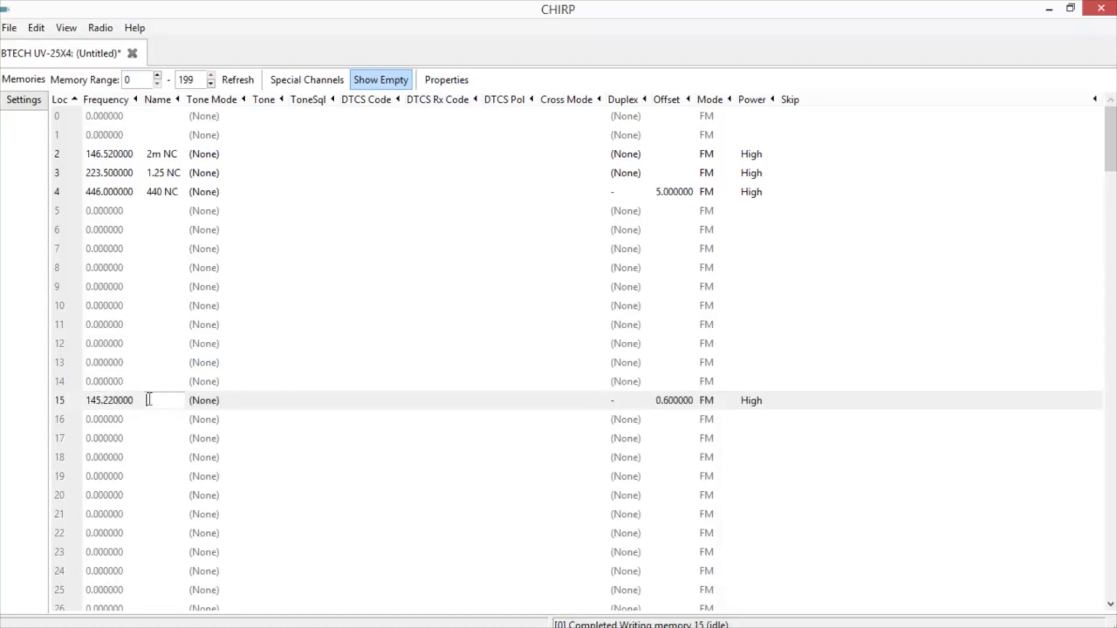
{"action": "type", "text": "CLARA"}
Give memory 15 Tone mode with a 103.5 tone
{"action": "left_click", "coordinate": [205, 404]}
{"action": "left_click", "coordinate": [205, 404]}
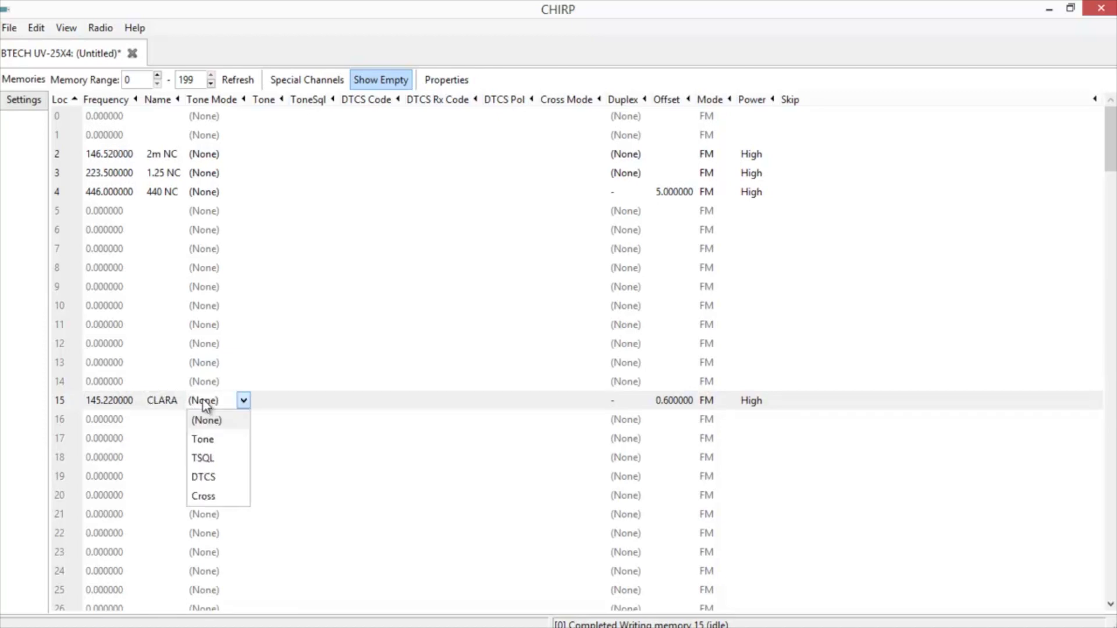
{"action": "left_click", "coordinate": [213, 439]}
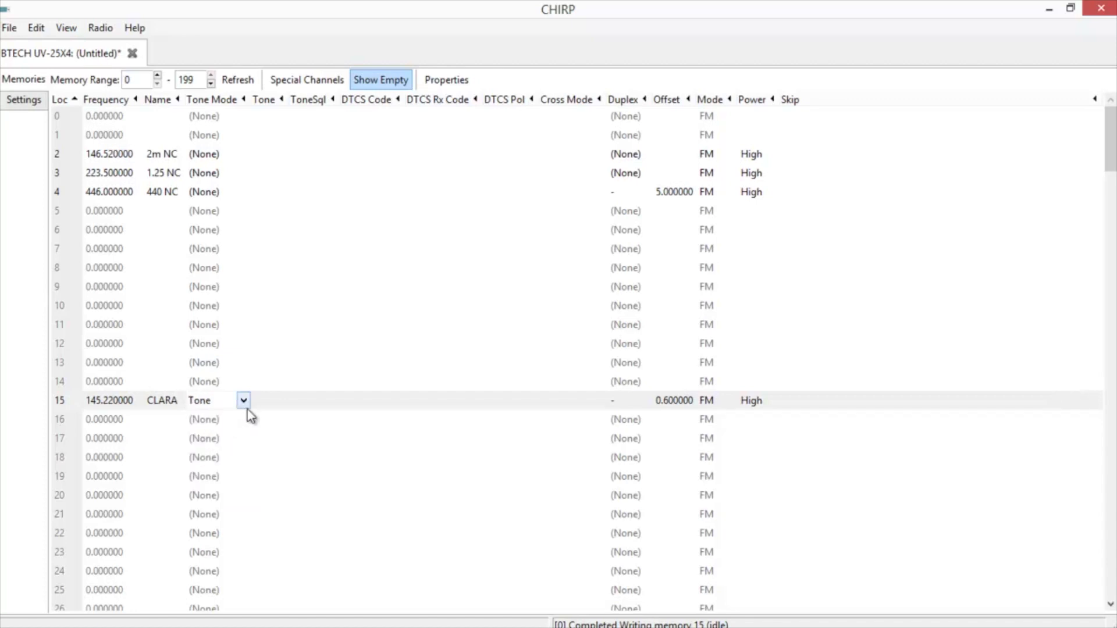
{"action": "left_click", "coordinate": [260, 402]}
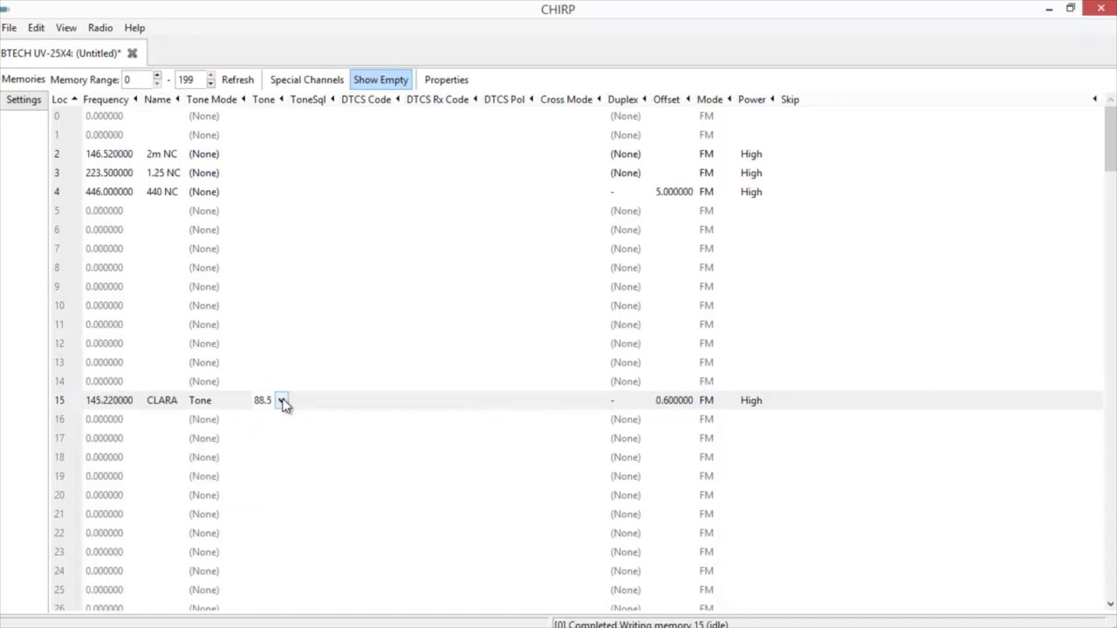
{"action": "left_click", "coordinate": [282, 401]}
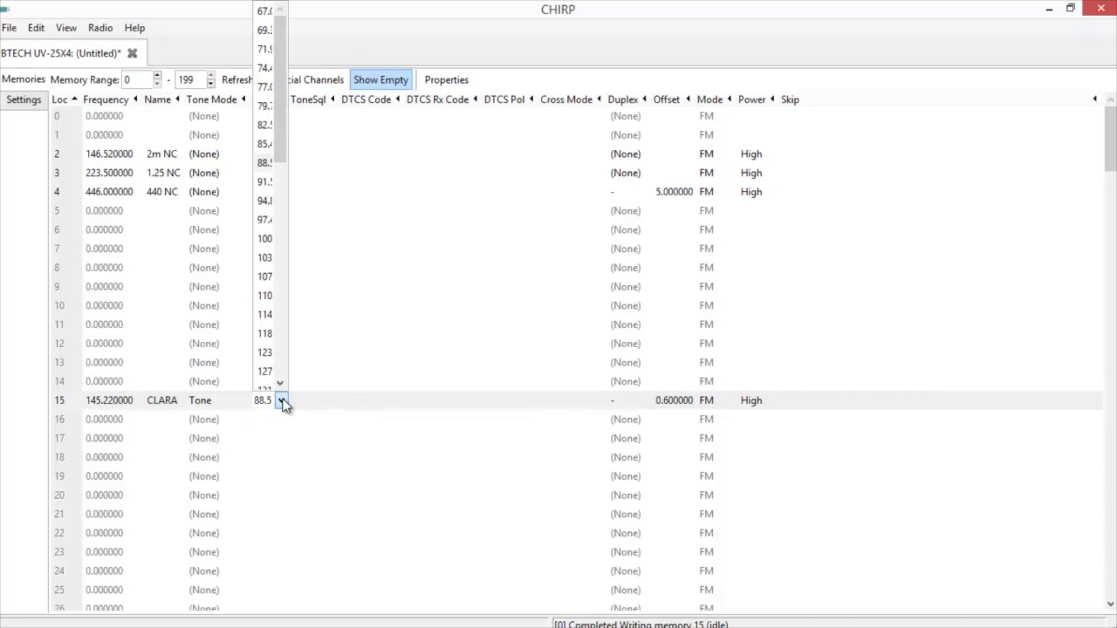
{"action": "left_click", "coordinate": [264, 259]}
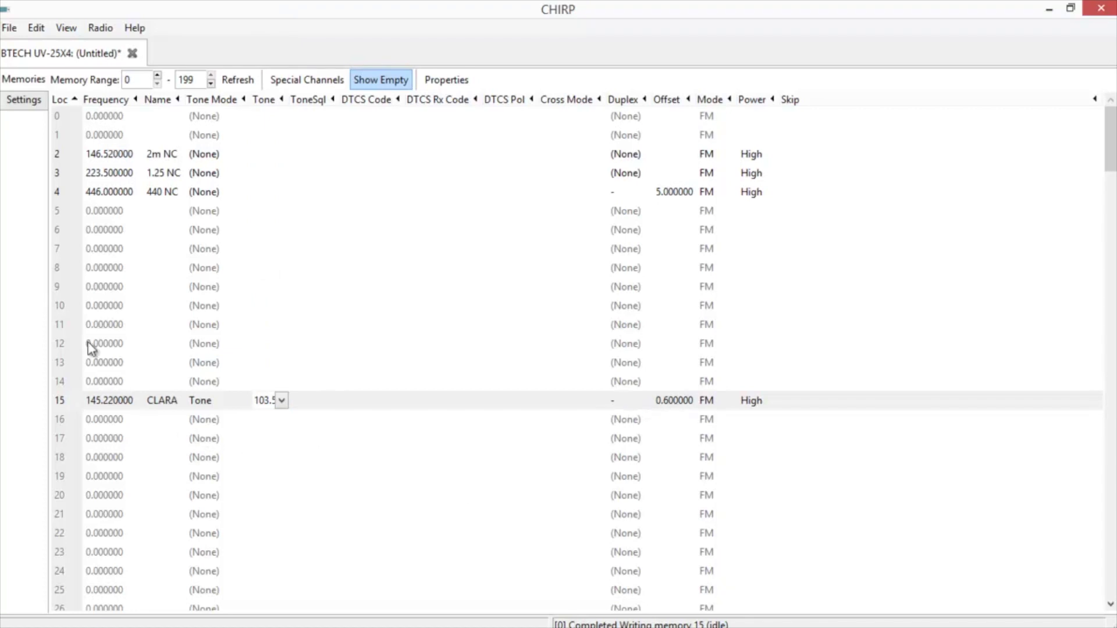
{"action": "left_click", "coordinate": [104, 267]}
{"action": "left_click", "coordinate": [106, 267]}
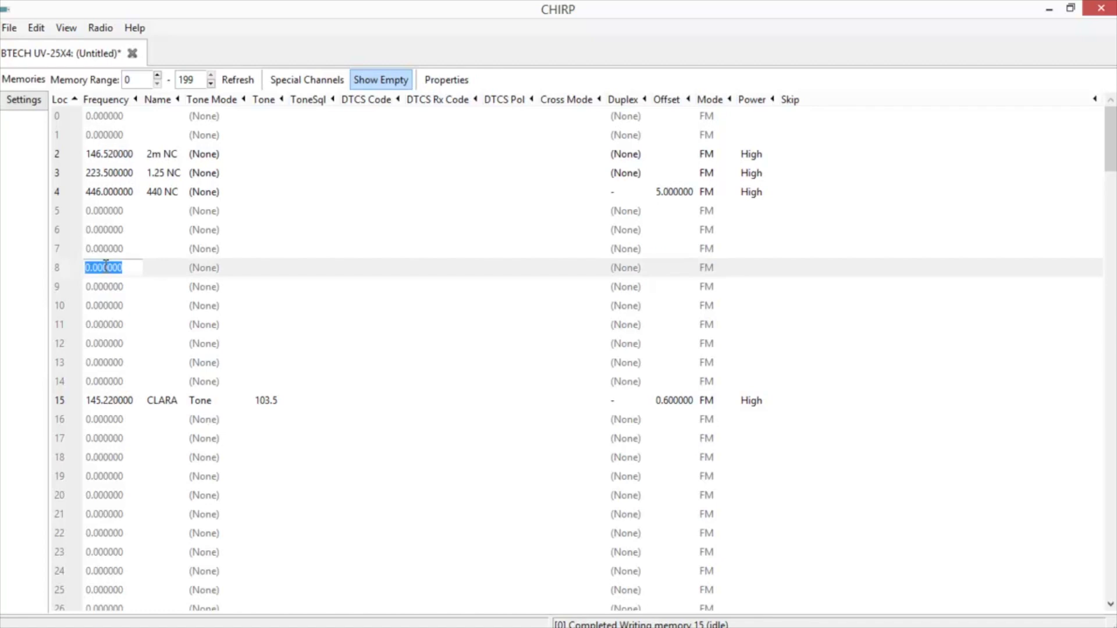
Enter 147.060 as memory 8's frequency and name it MESAC
{"action": "type", "text": "147.060"}
{"action": "left_click", "coordinate": [166, 267]}
{"action": "type", "text": "1m"}
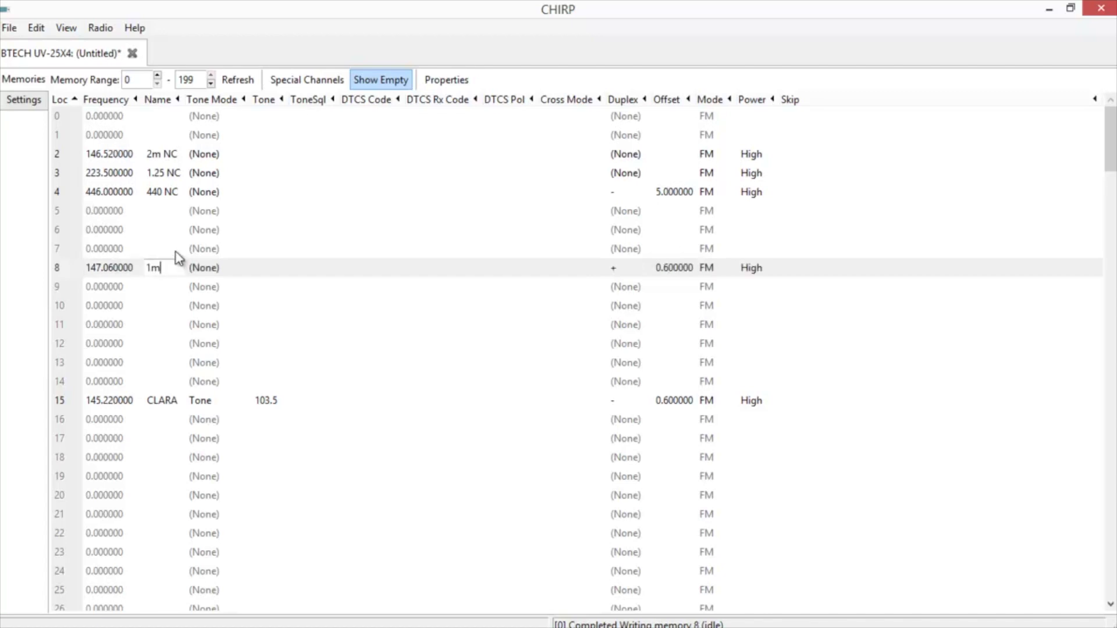
{"action": "type", "text": "esac"}
{"action": "key", "text": "BackSpace"}
{"action": "key", "text": "BackSpace"}
{"action": "key", "text": "BackSpace"}
{"action": "key", "text": "BackSpace"}
{"action": "key", "text": "BackSpace"}
{"action": "key", "text": "BackSpace"}
{"action": "type", "text": "MESAC"}
Set memory 8's tone mode to Tone with a 100.0 tone
{"action": "left_click", "coordinate": [216, 272]}
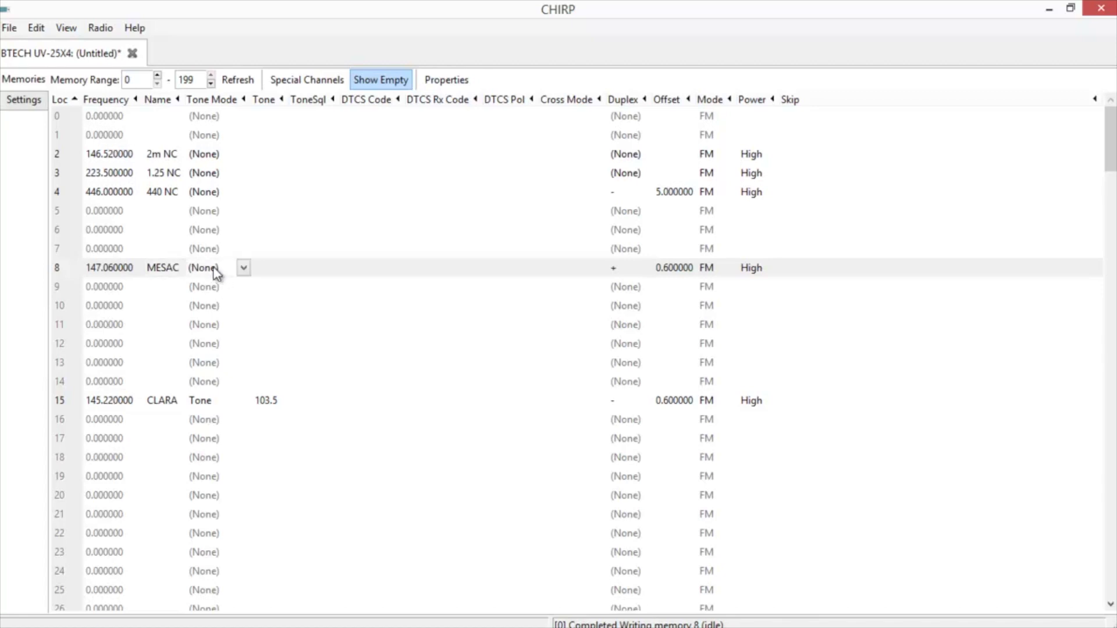
{"action": "left_click", "coordinate": [214, 273]}
{"action": "left_click", "coordinate": [225, 307]}
{"action": "left_click", "coordinate": [260, 271]}
{"action": "left_click", "coordinate": [262, 271]}
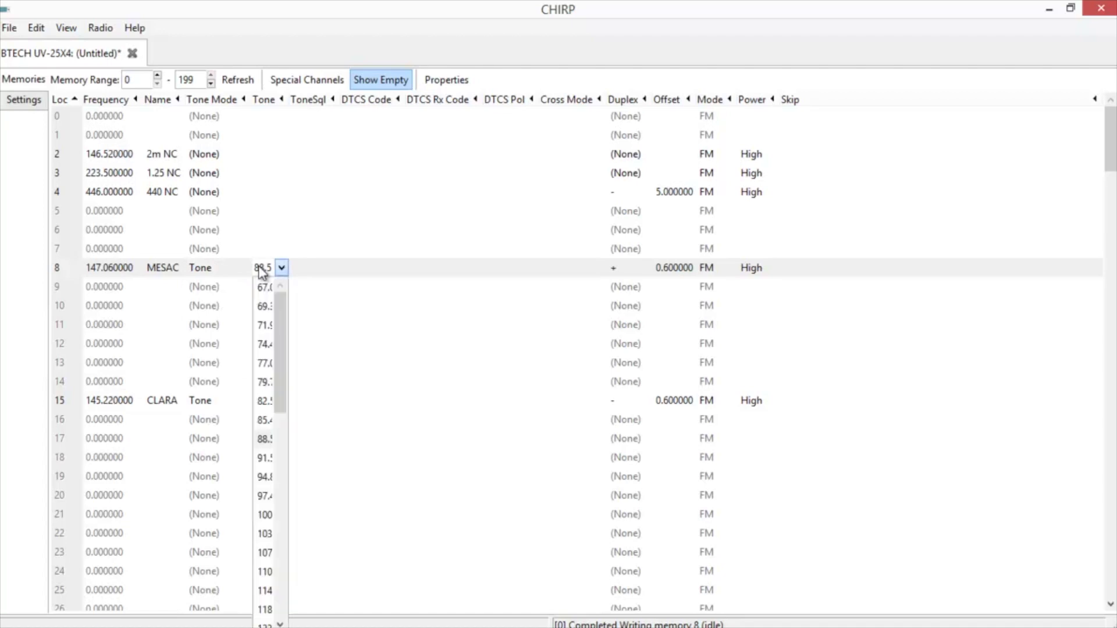
{"action": "left_click", "coordinate": [263, 516]}
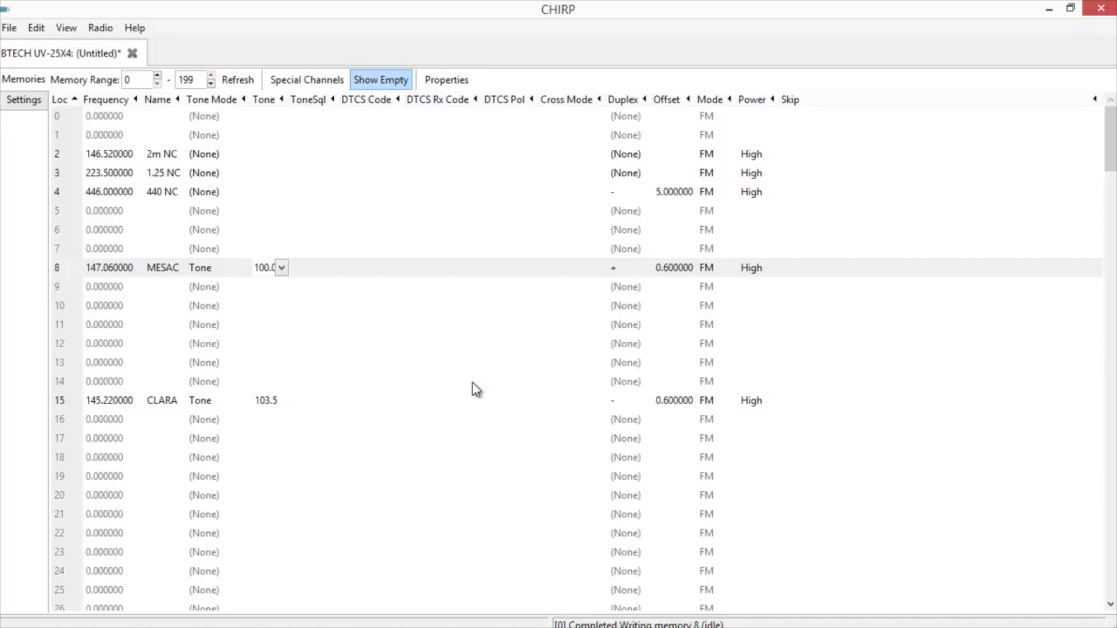
{"action": "left_click", "coordinate": [115, 438]}
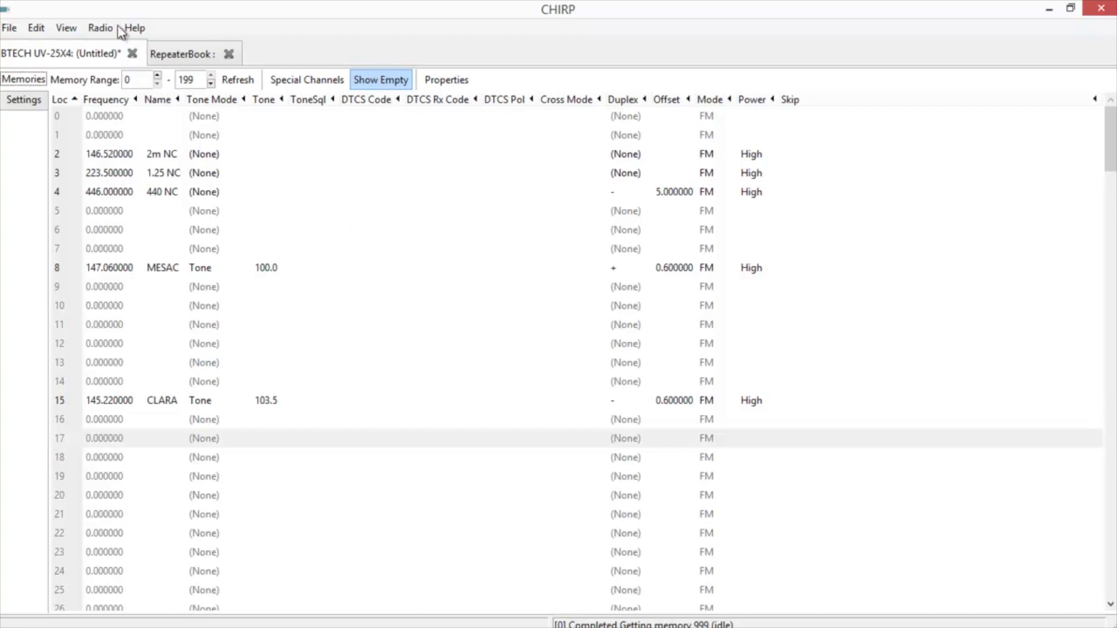
Start a RepeaterBook Political Query for California, Orange County, on the 1.25 meters (220MHz) band
{"action": "left_click", "coordinate": [95, 32]}
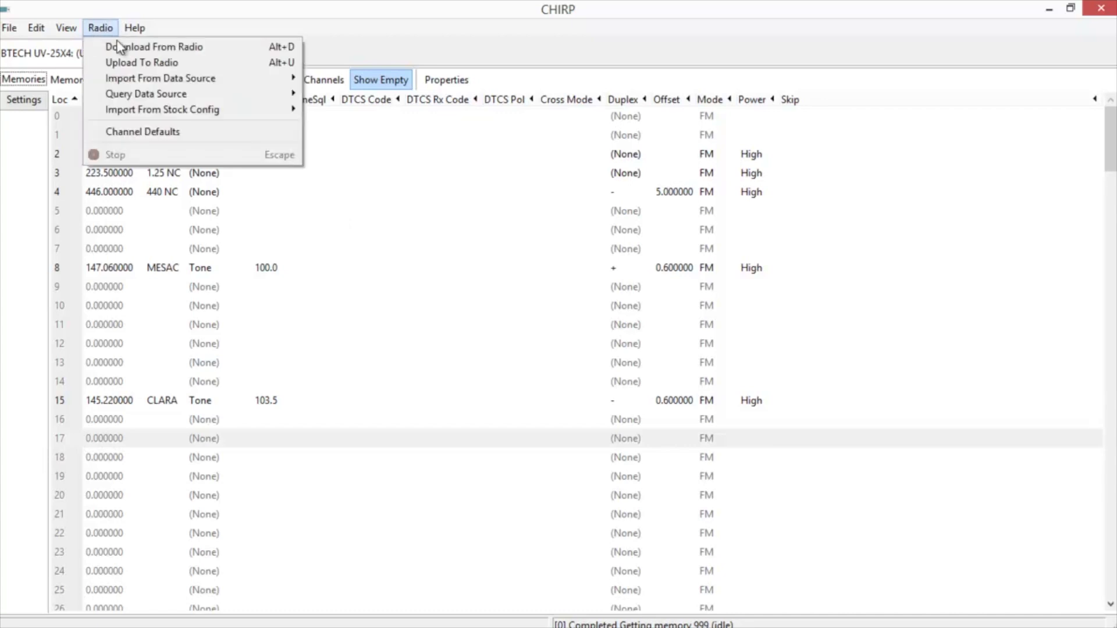
{"action": "mouse_move", "coordinate": [232, 82]}
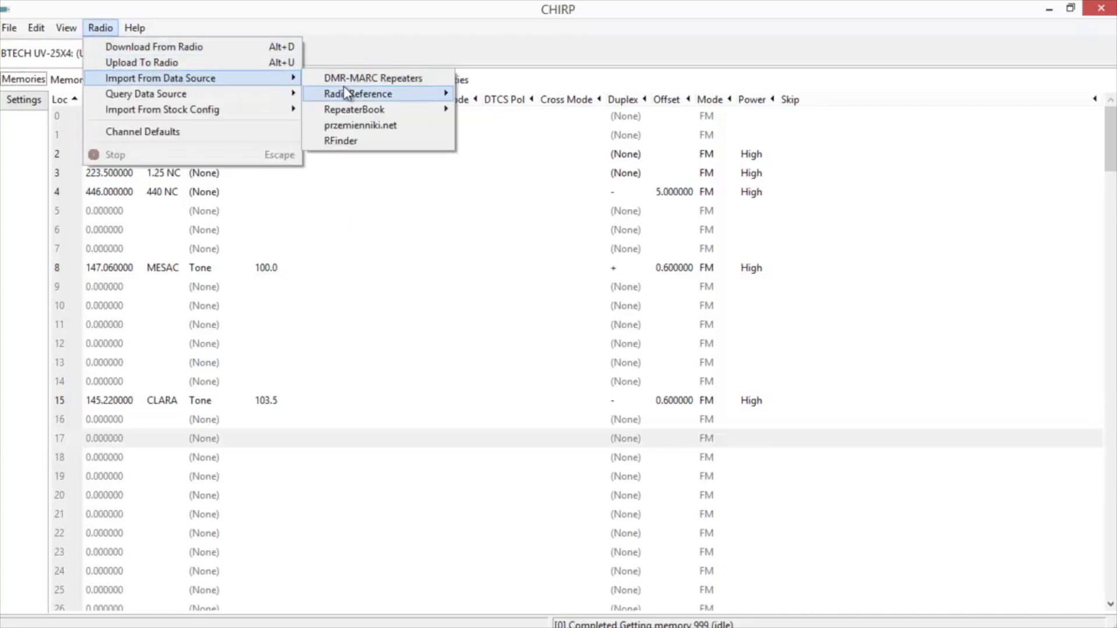
{"action": "mouse_move", "coordinate": [394, 114]}
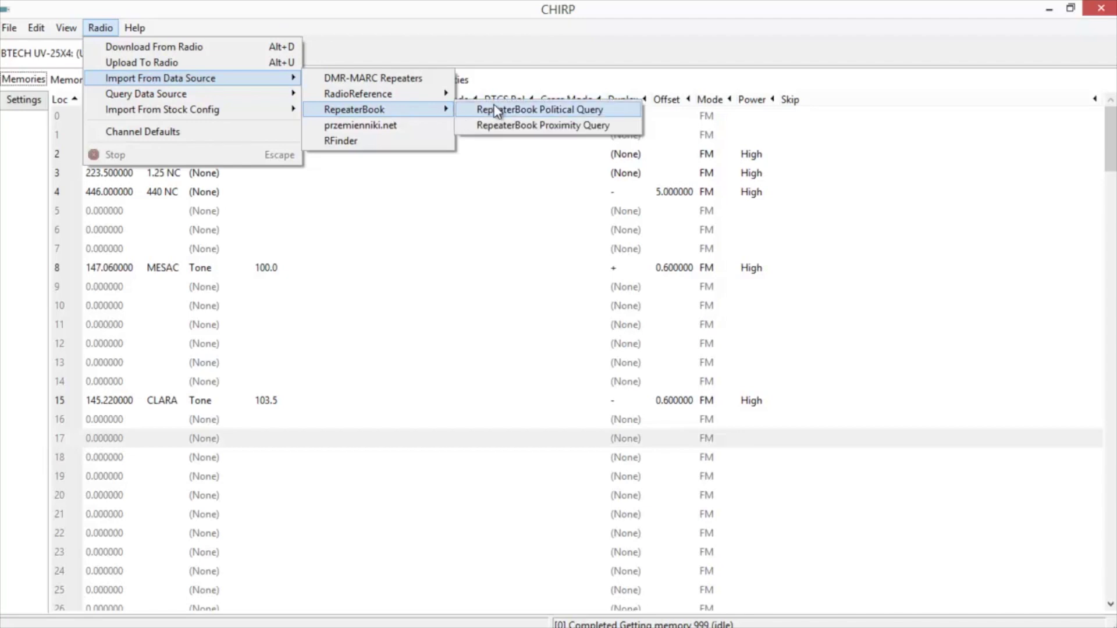
{"action": "left_click", "coordinate": [511, 111]}
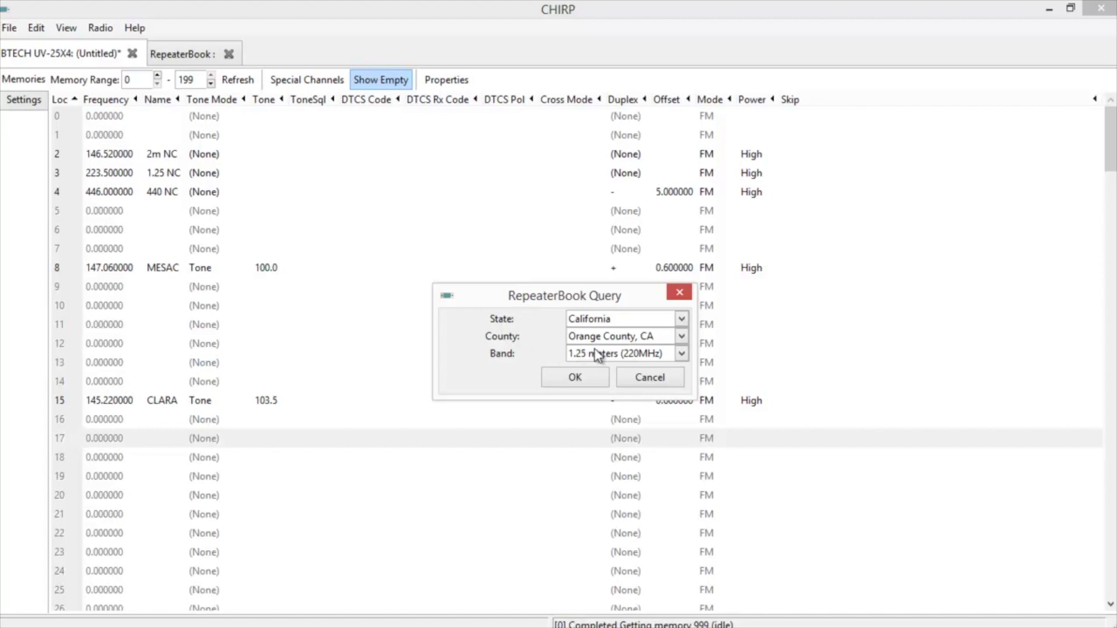
Import the eleven Orange County 220 MHz repeaters into memories 17–27, starting with K6SOA at 224.100
{"action": "left_click", "coordinate": [573, 377]}
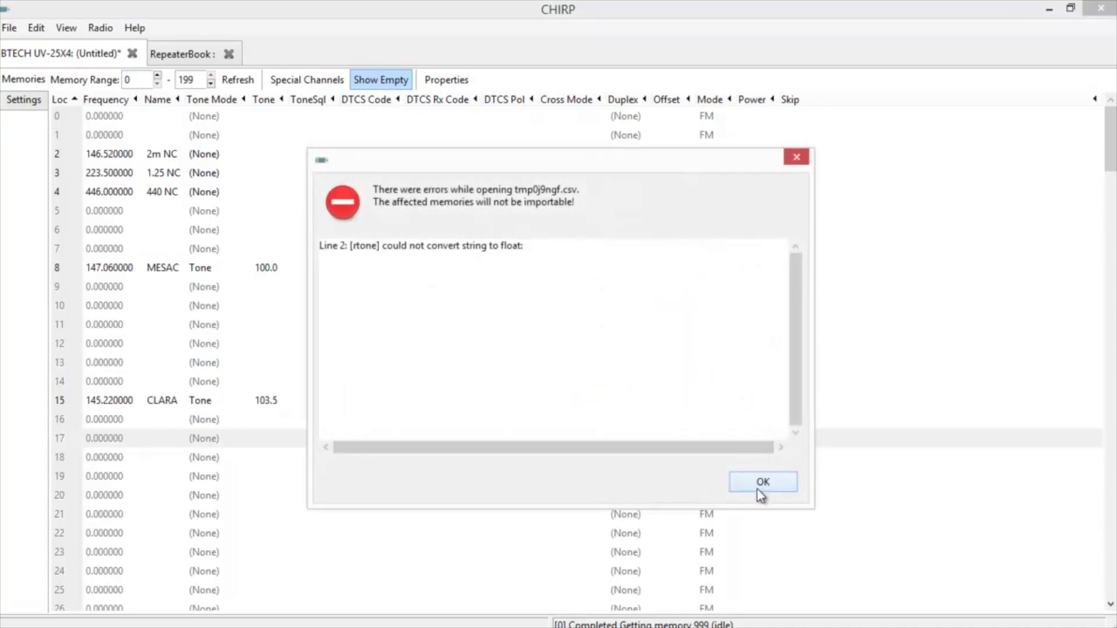
{"action": "left_click", "coordinate": [755, 482]}
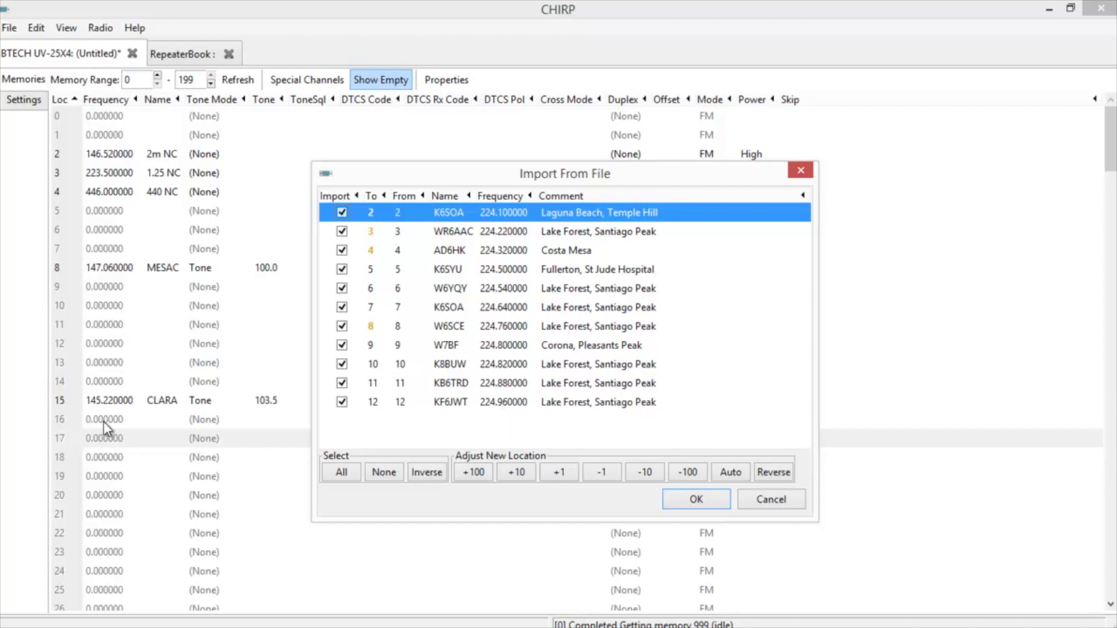
{"action": "left_click", "coordinate": [516, 472]}
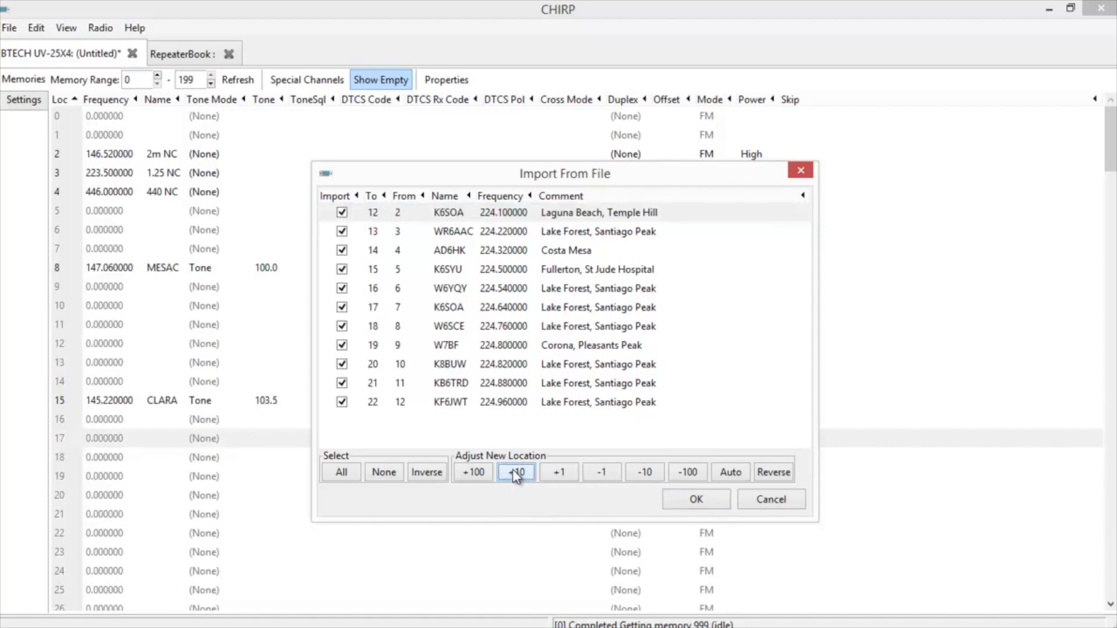
{"action": "left_click", "coordinate": [560, 472]}
{"action": "left_click", "coordinate": [560, 472]}
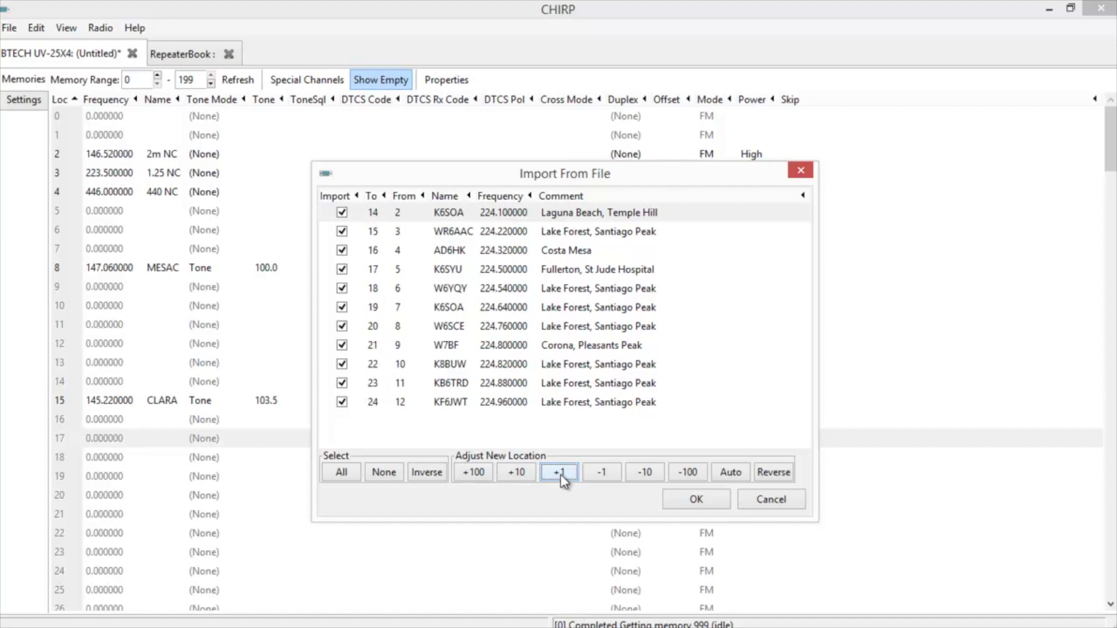
{"action": "left_click", "coordinate": [560, 472]}
{"action": "left_click", "coordinate": [560, 472]}
{"action": "left_click", "coordinate": [560, 473]}
{"action": "left_click", "coordinate": [693, 501]}
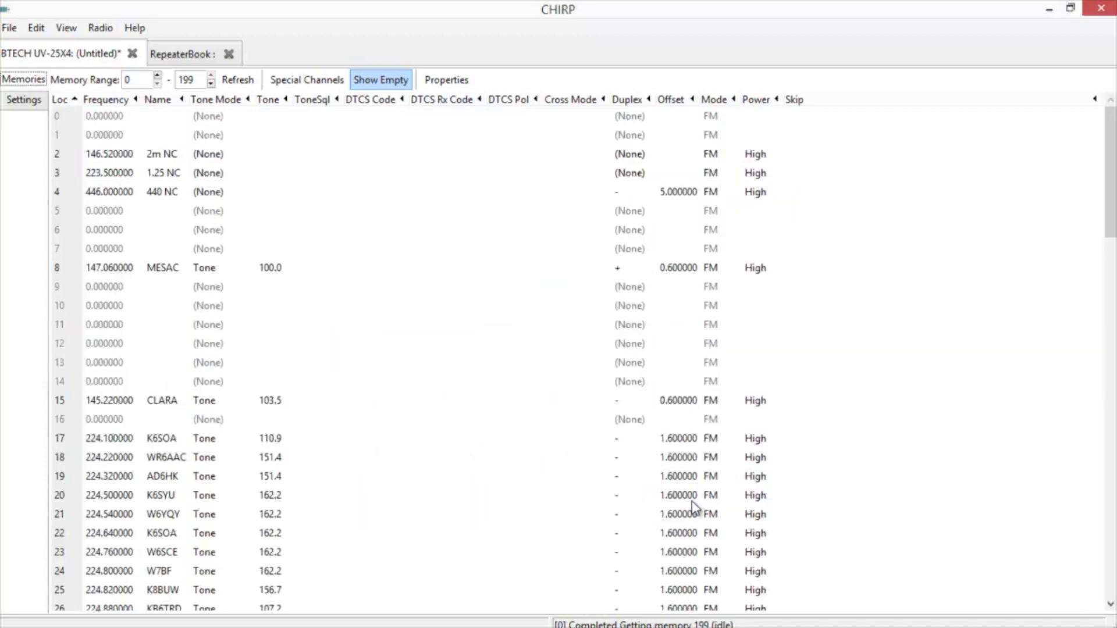
{"action": "scroll", "coordinate": [530, 476], "scroll_direction": "down", "scroll_amount": 2}
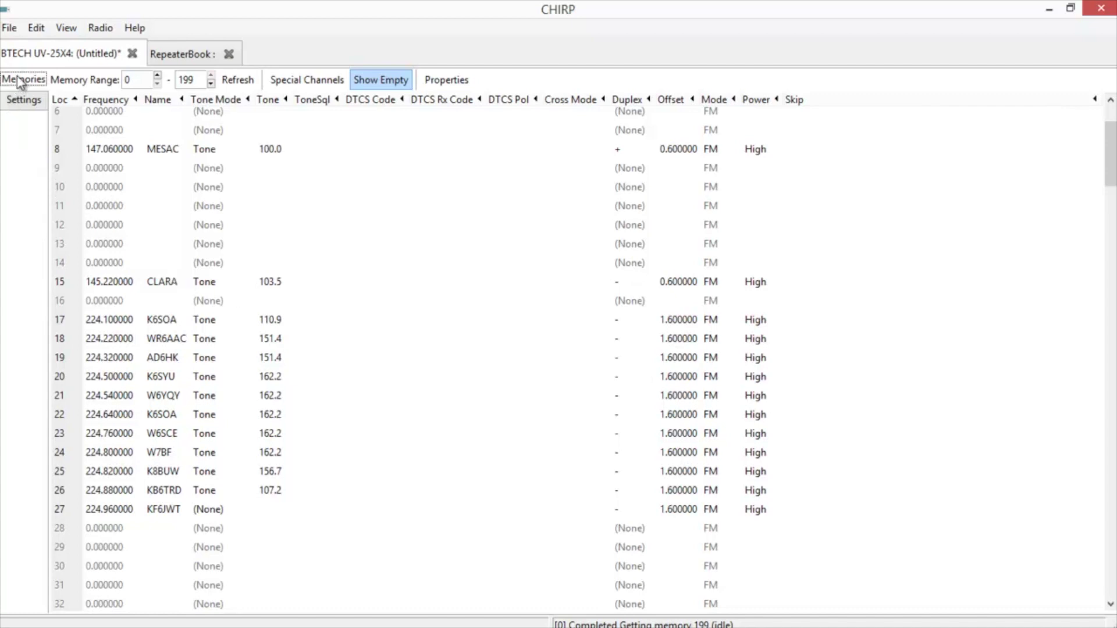
In radio settings, set the time-out timer to 120 sec and auto power off to 180 minutes
{"action": "left_click", "coordinate": [18, 104]}
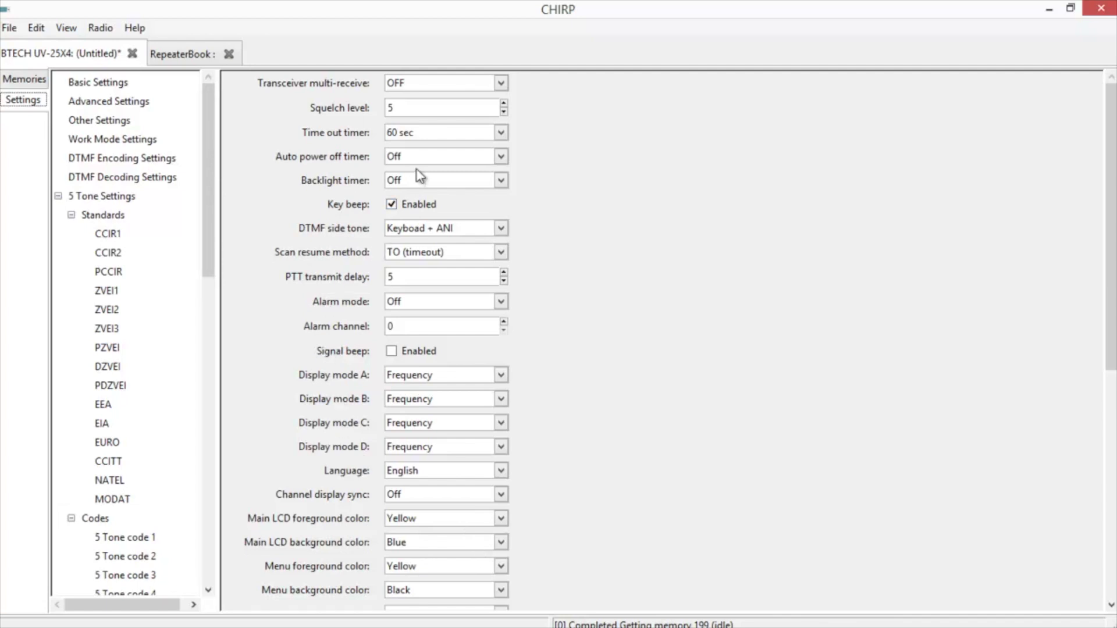
{"action": "left_click", "coordinate": [500, 133]}
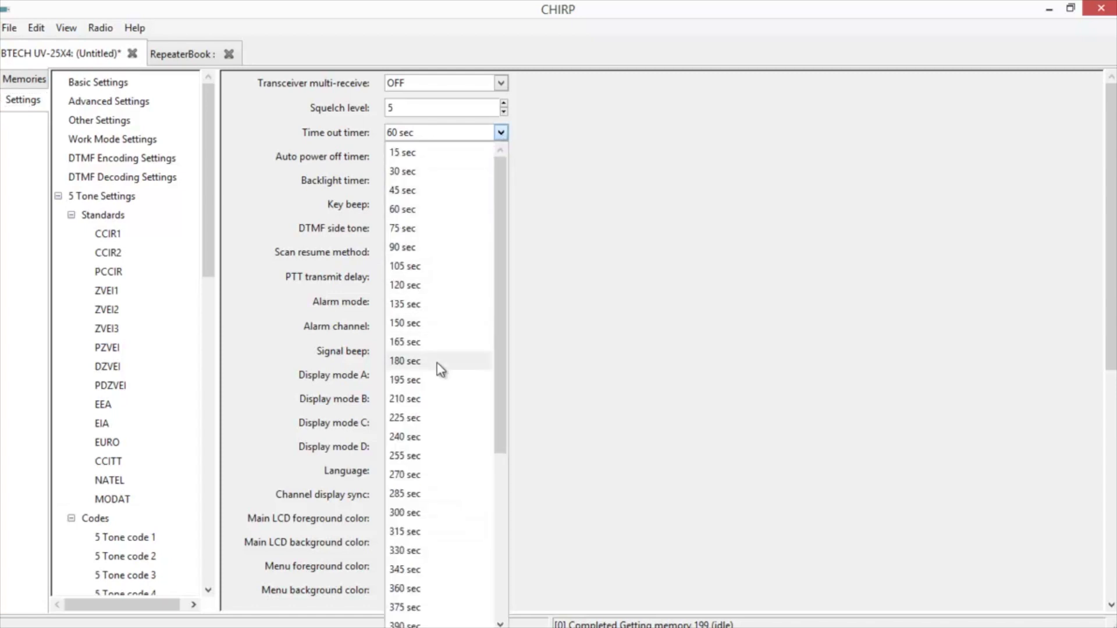
{"action": "left_click", "coordinate": [422, 286]}
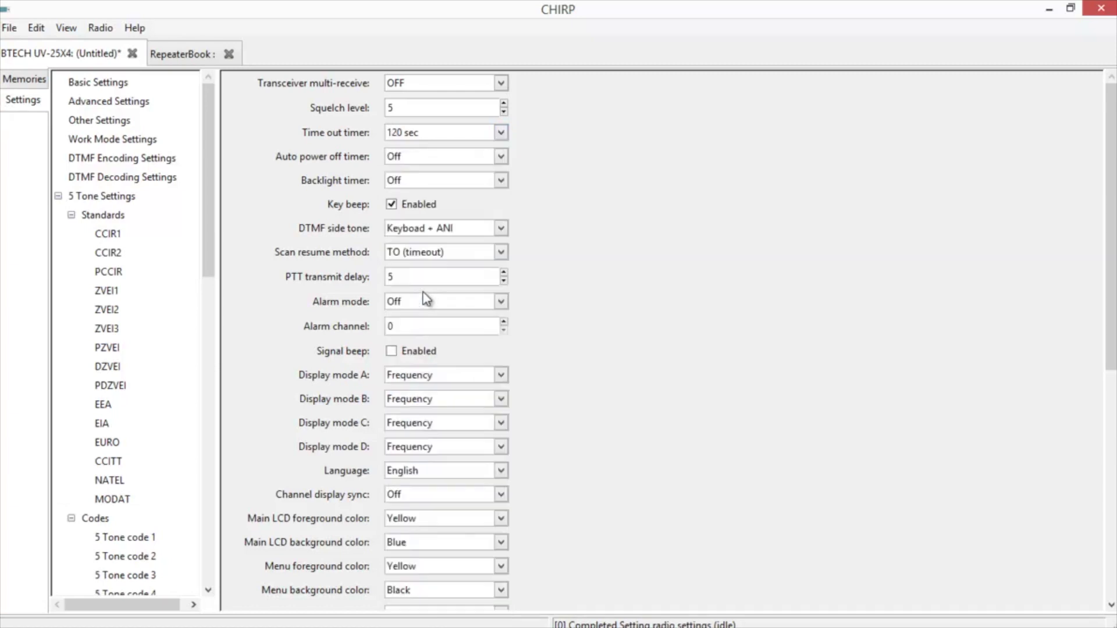
{"action": "left_click", "coordinate": [430, 157]}
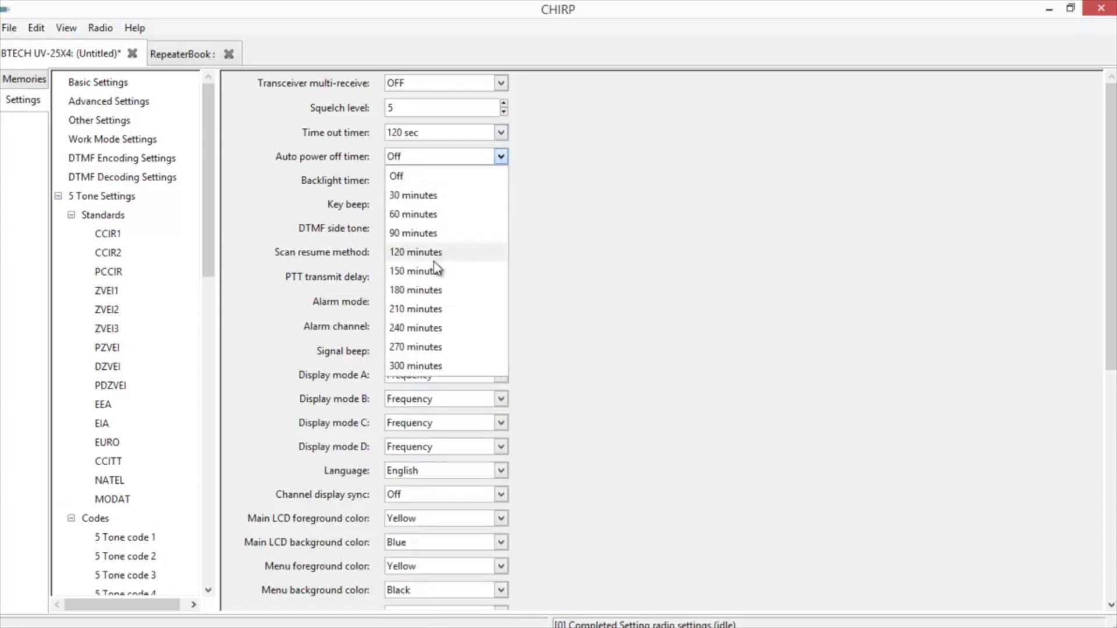
{"action": "left_click", "coordinate": [436, 290]}
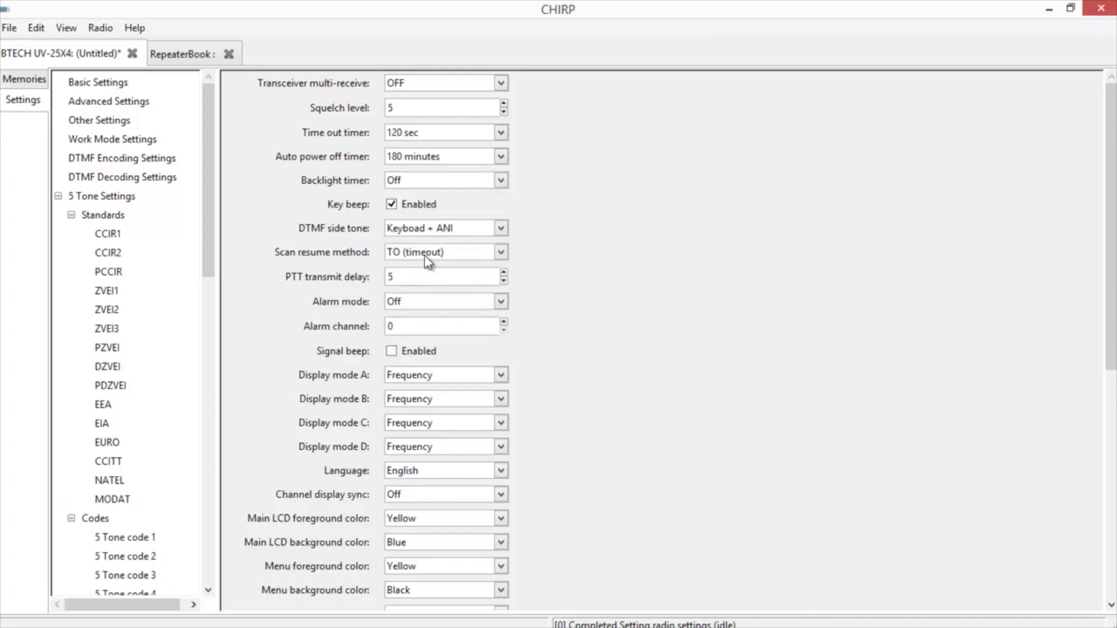
{"action": "scroll", "coordinate": [592, 313], "scroll_direction": "down", "scroll_amount": 2}
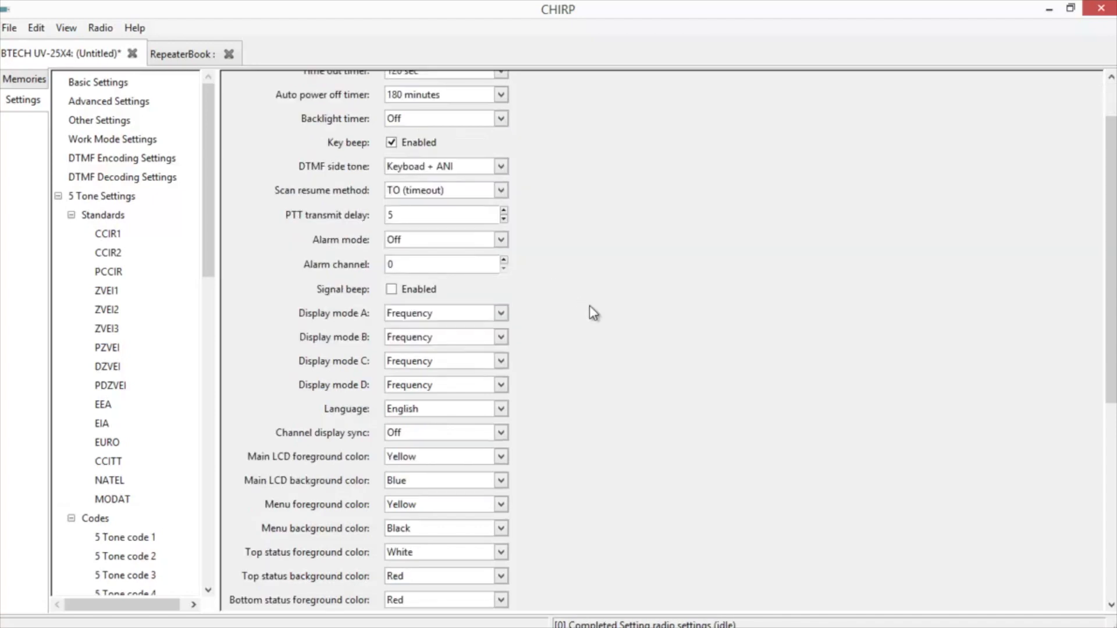
{"action": "scroll", "coordinate": [578, 297], "scroll_direction": "down", "scroll_amount": 4}
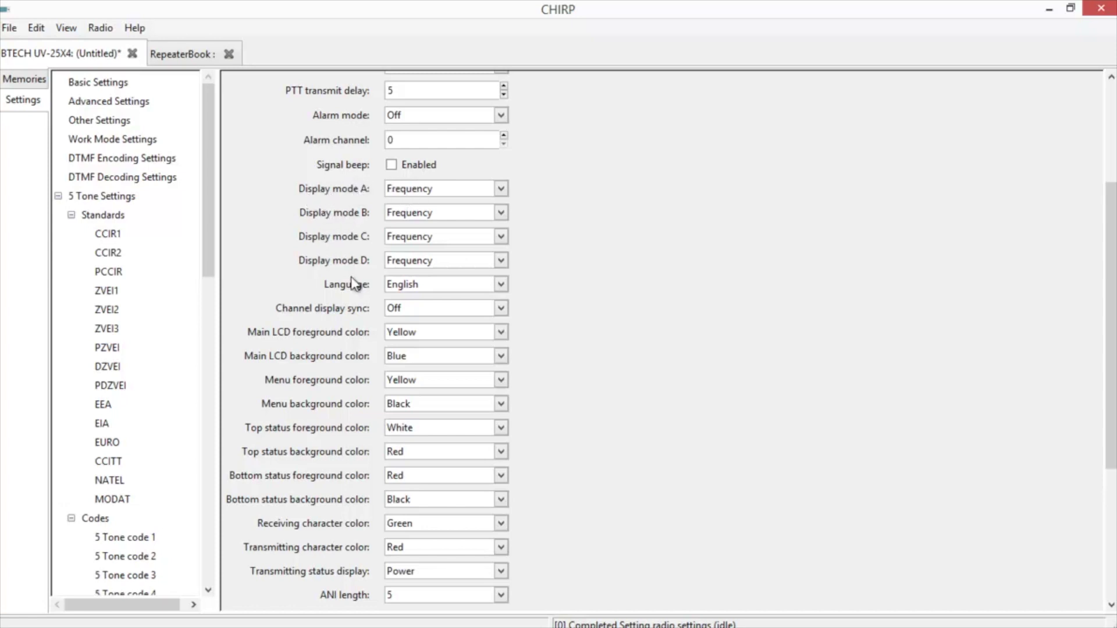
Set Display mode A and Display mode C to Name
{"action": "left_click", "coordinate": [413, 190]}
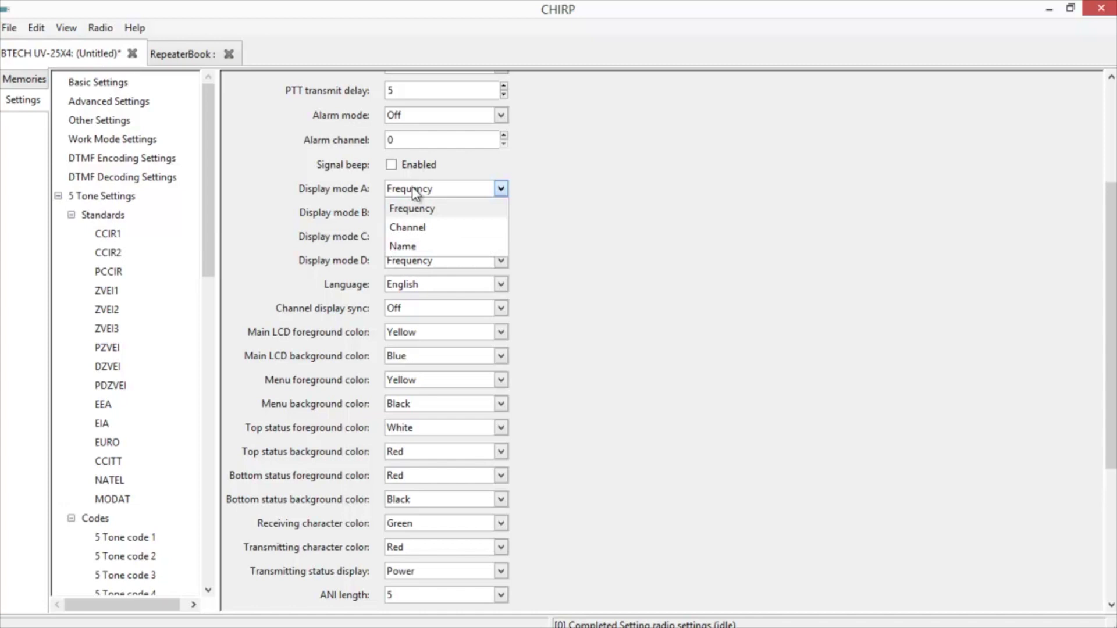
{"action": "left_click", "coordinate": [400, 244]}
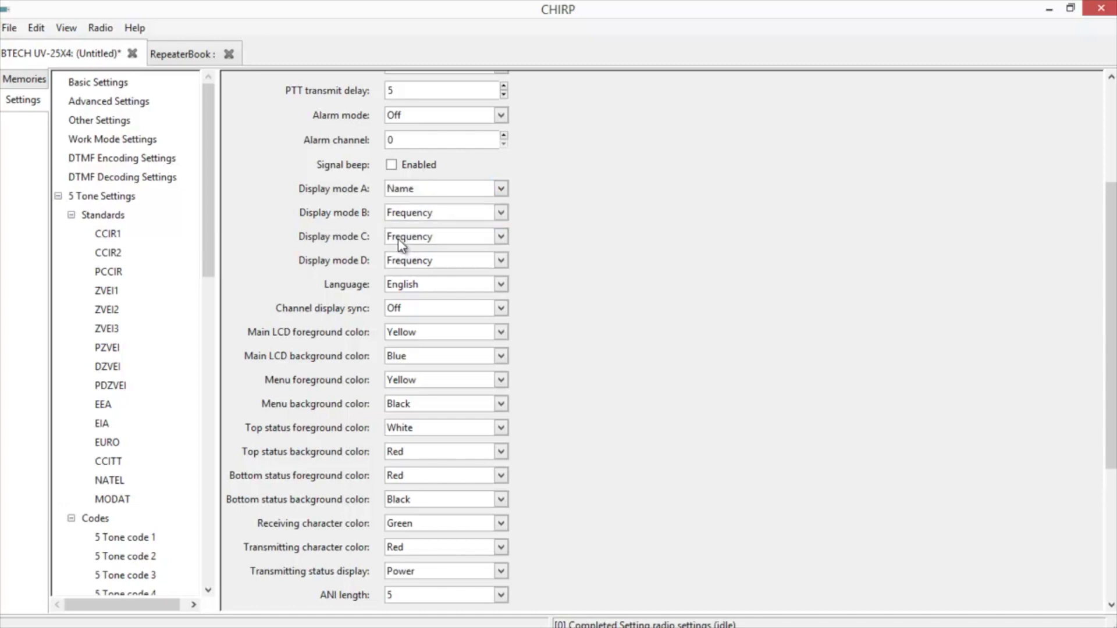
{"action": "left_click", "coordinate": [411, 238]}
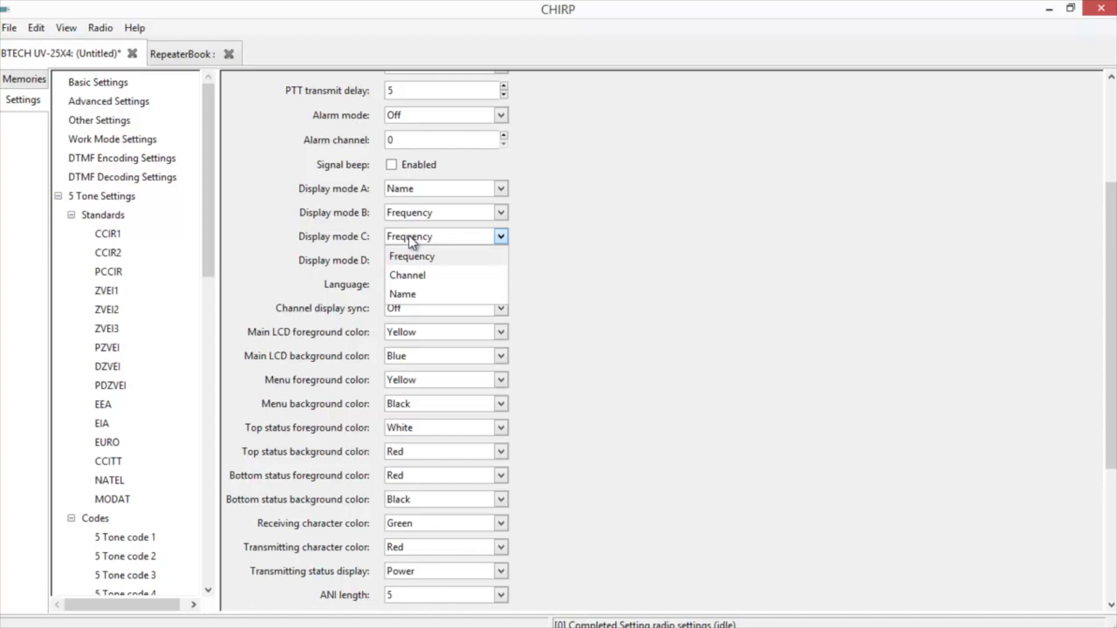
{"action": "left_click", "coordinate": [416, 295]}
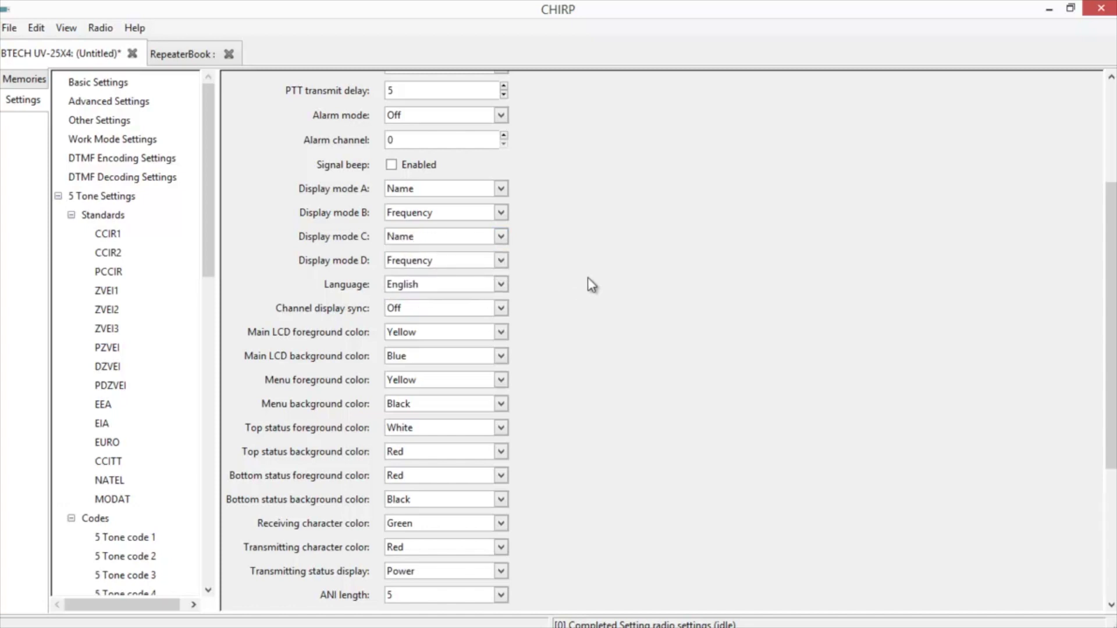
Keep the language English and set Channel display sync to AB+CD
{"action": "scroll", "coordinate": [589, 279], "scroll_direction": "down", "scroll_amount": 2}
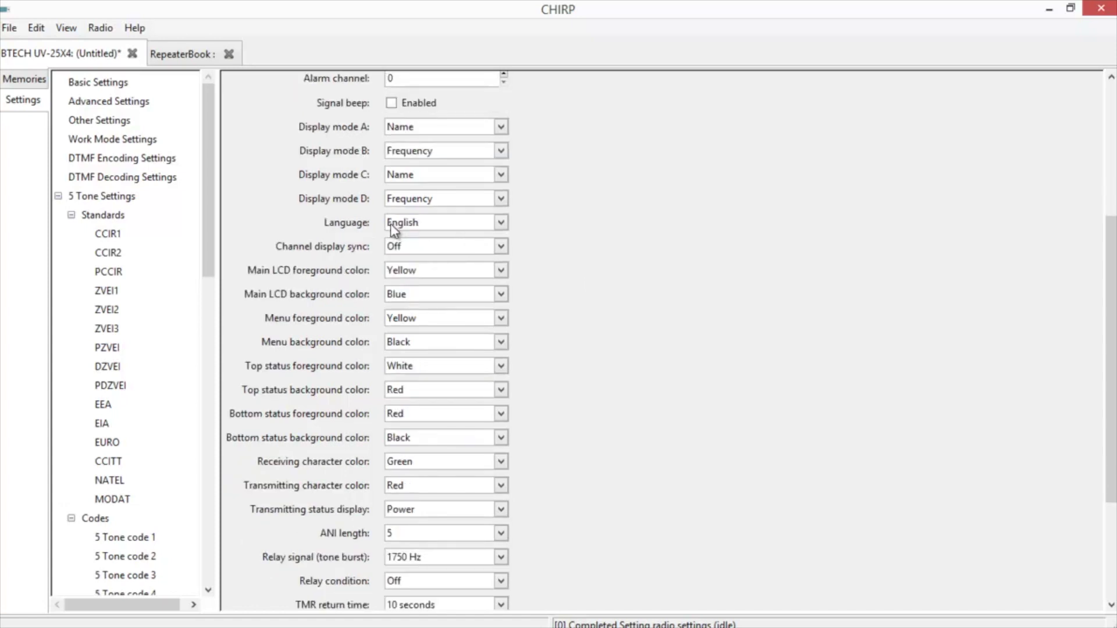
{"action": "left_click", "coordinate": [415, 224]}
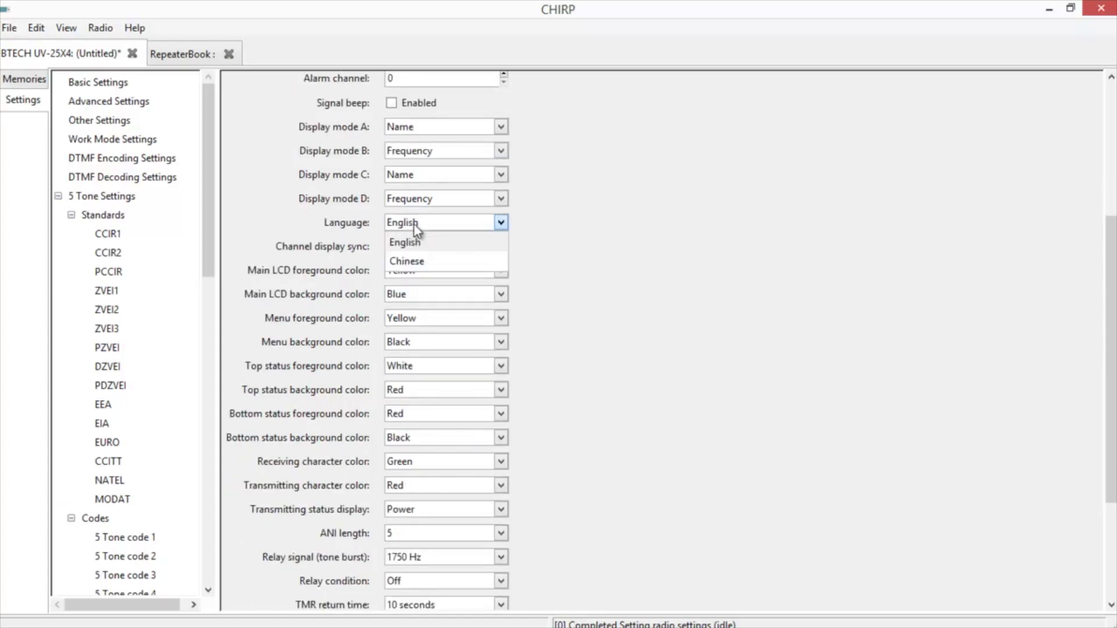
{"action": "left_click", "coordinate": [547, 239]}
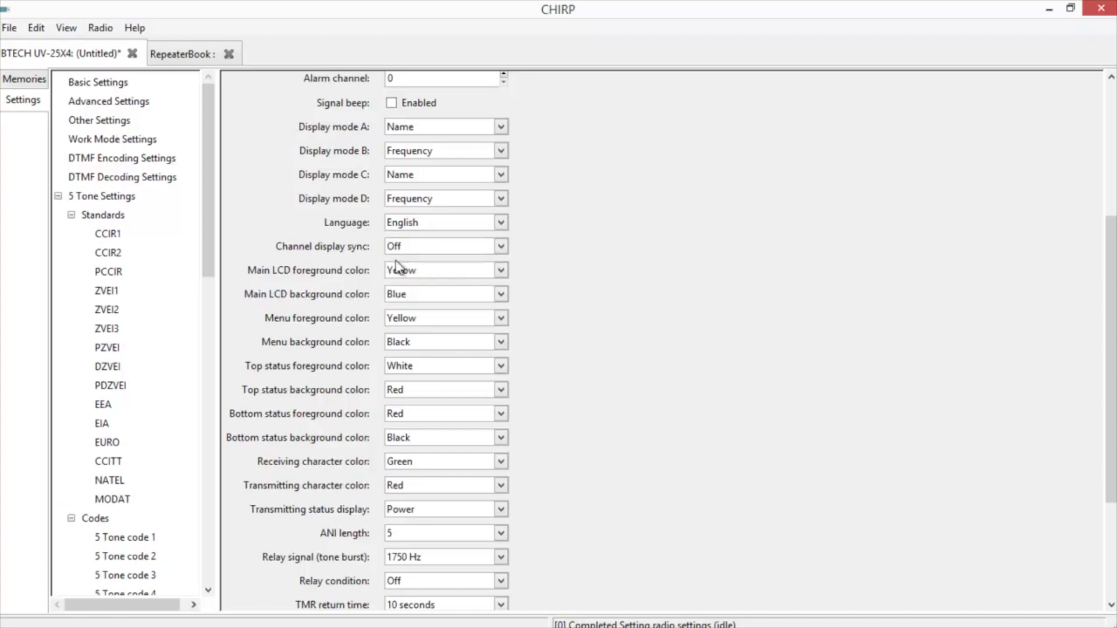
{"action": "left_click", "coordinate": [501, 247]}
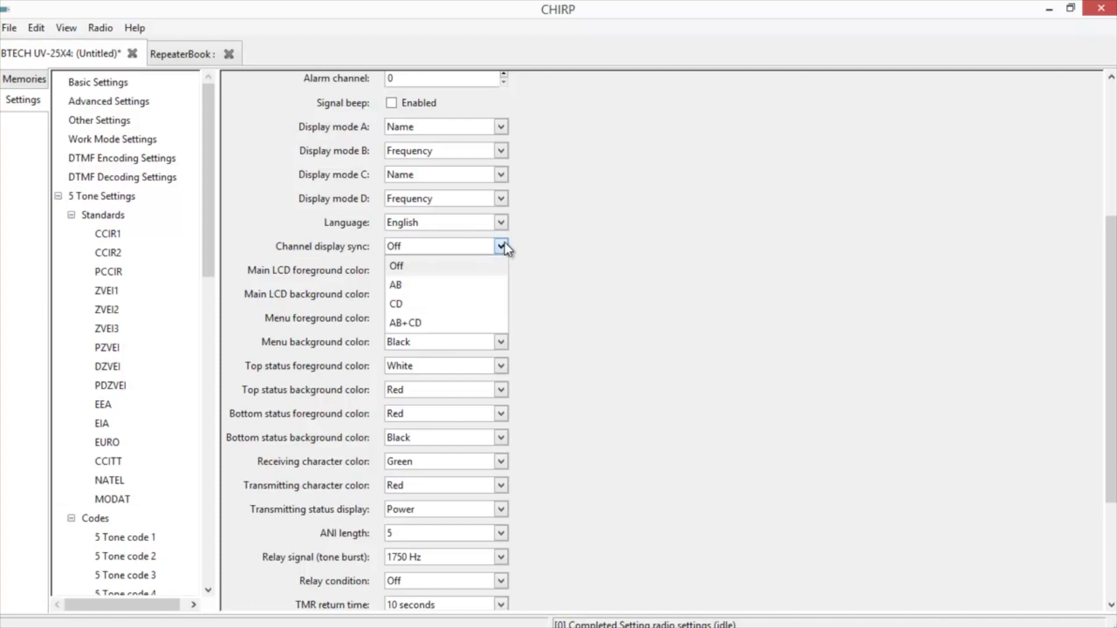
{"action": "left_click", "coordinate": [413, 325]}
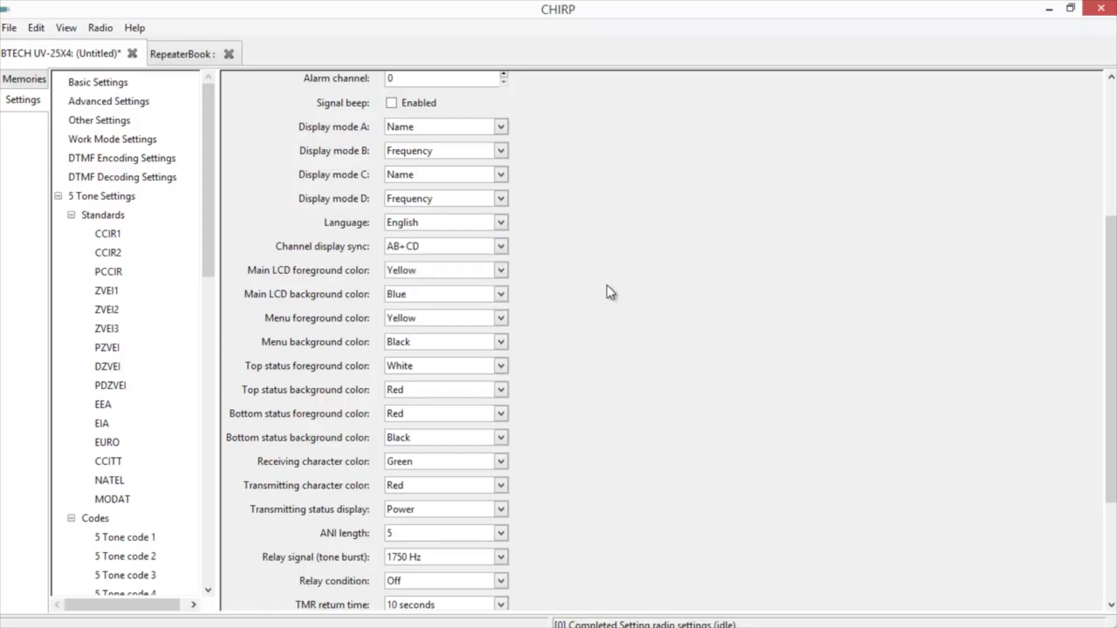
{"action": "scroll", "coordinate": [605, 287], "scroll_direction": "down", "scroll_amount": 1}
{"action": "scroll", "coordinate": [605, 286], "scroll_direction": "down", "scroll_amount": 2}
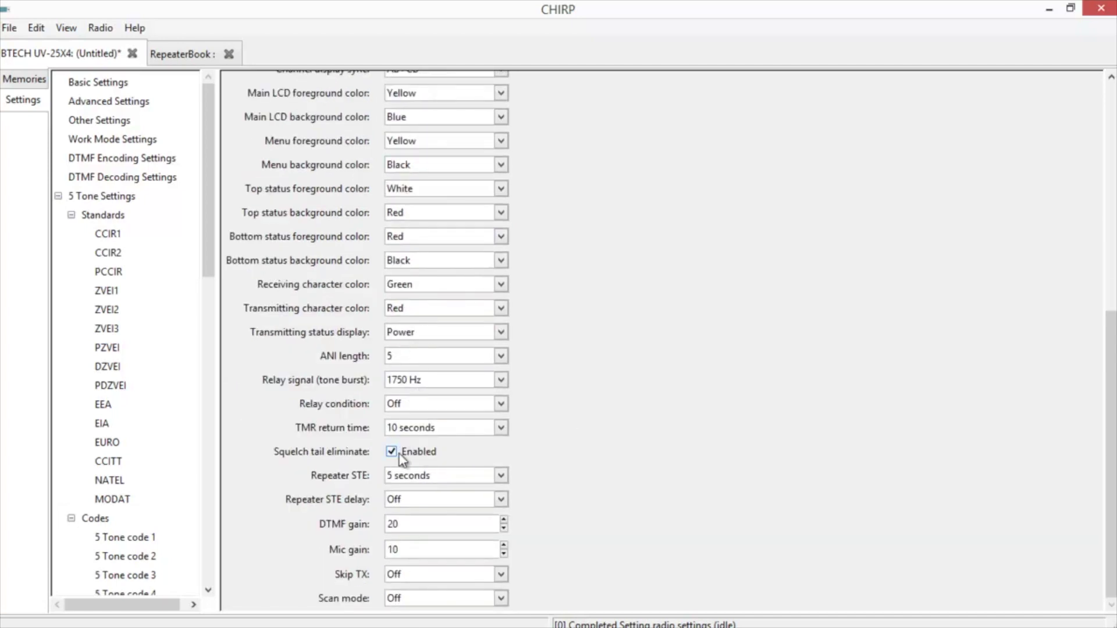
In Advanced Settings, replace the UV-25X4 static message with the operator's callsign, then return to Memories
{"action": "left_click", "coordinate": [102, 106]}
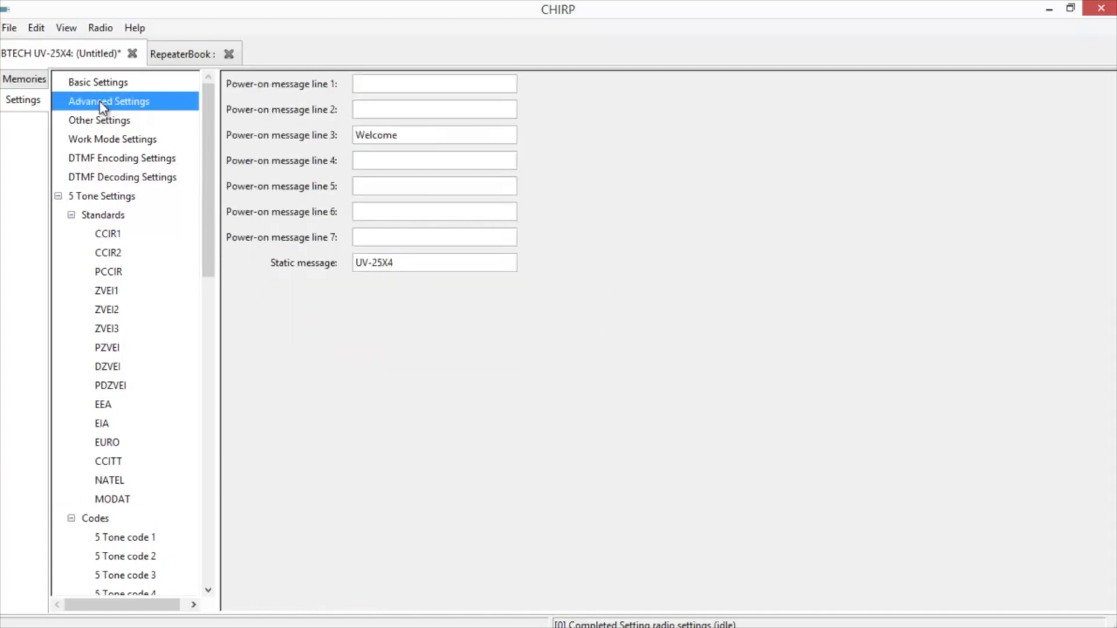
{"action": "triple_click", "coordinate": [406, 262]}
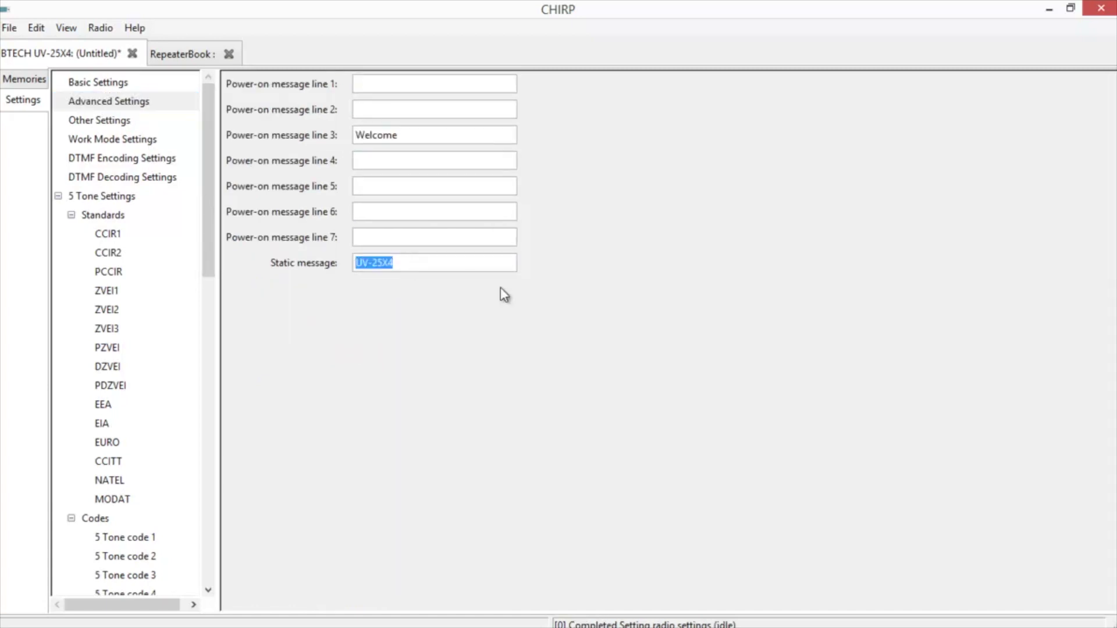
{"action": "type", "text": "WJ6F"}
{"action": "left_click", "coordinate": [25, 80]}
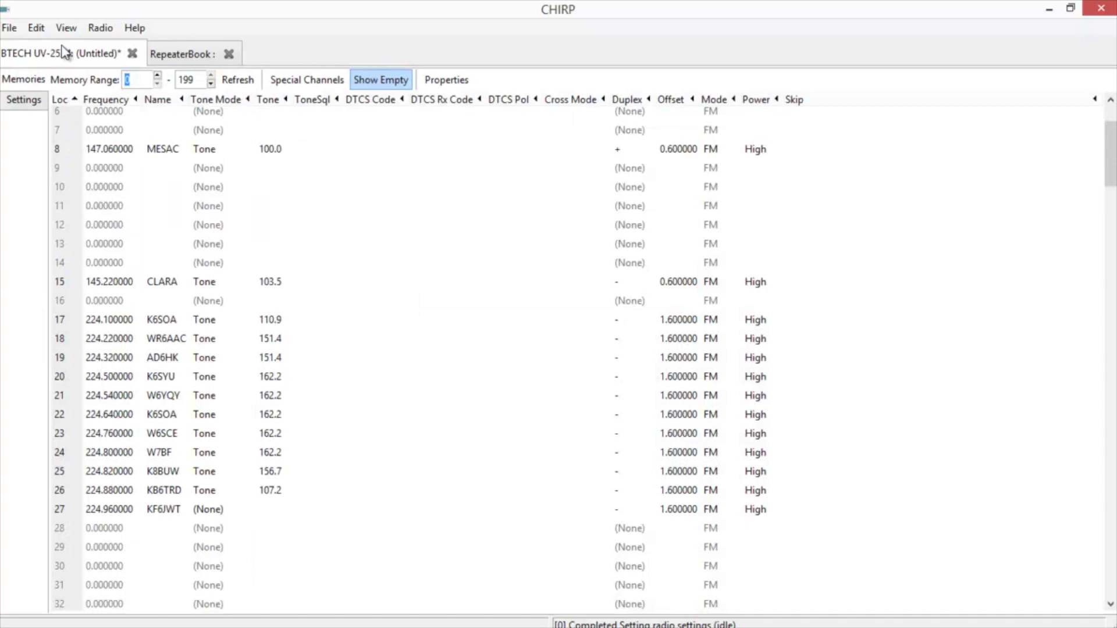
Upload the memories and settings to the BTECH UV-25X4 on COM3, accepting the experimental driver warning
{"action": "left_click", "coordinate": [101, 30]}
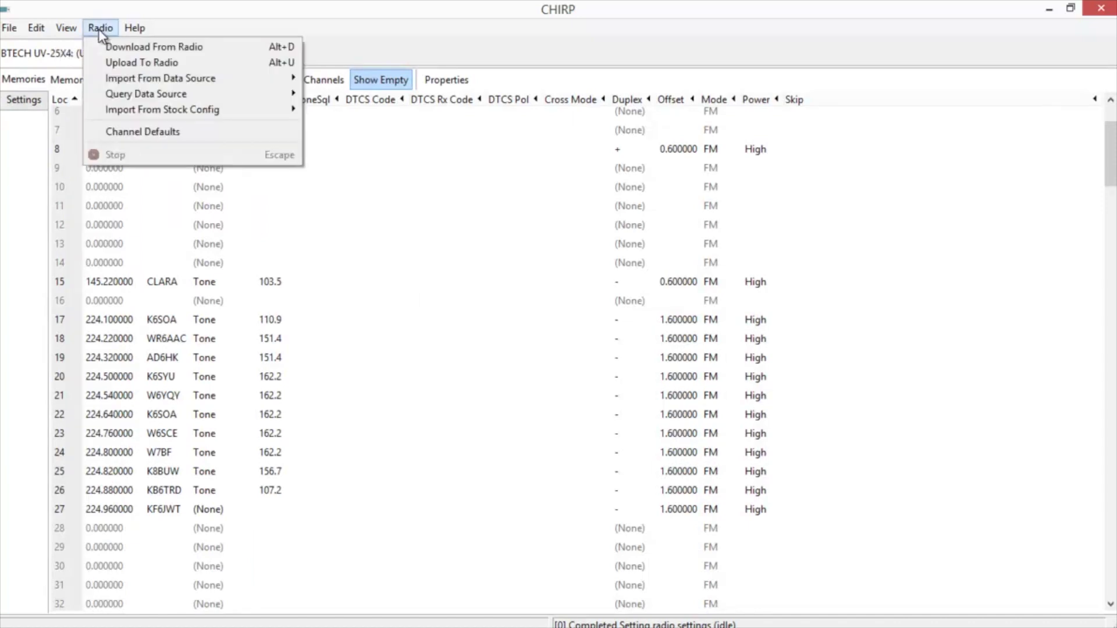
{"action": "left_click", "coordinate": [116, 63]}
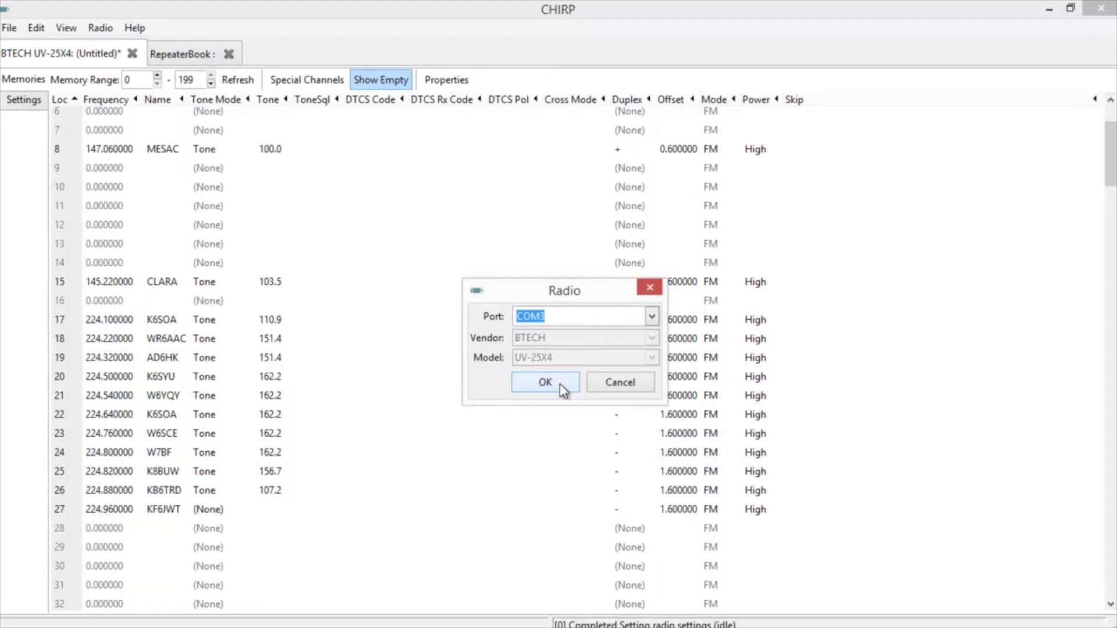
{"action": "left_click", "coordinate": [544, 384]}
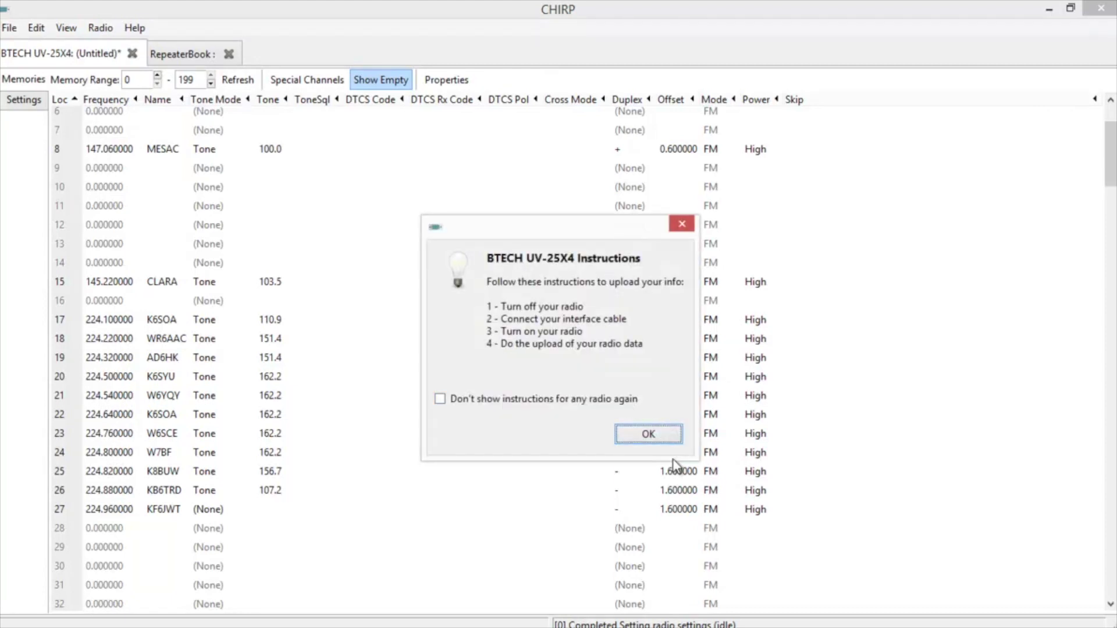
{"action": "left_click", "coordinate": [648, 435]}
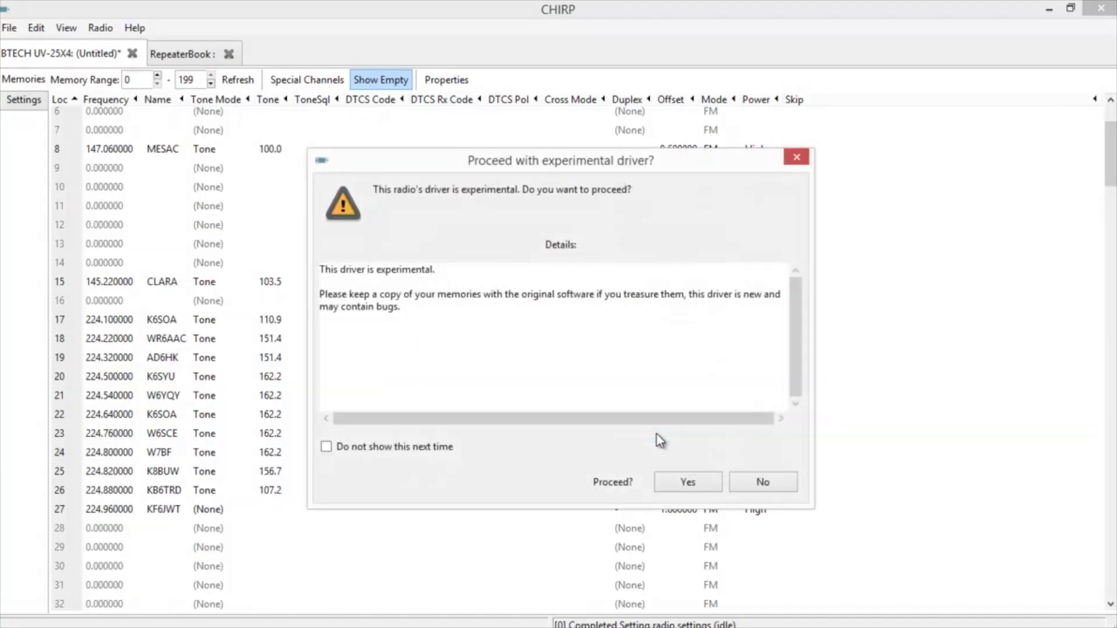
{"action": "left_click", "coordinate": [692, 482]}
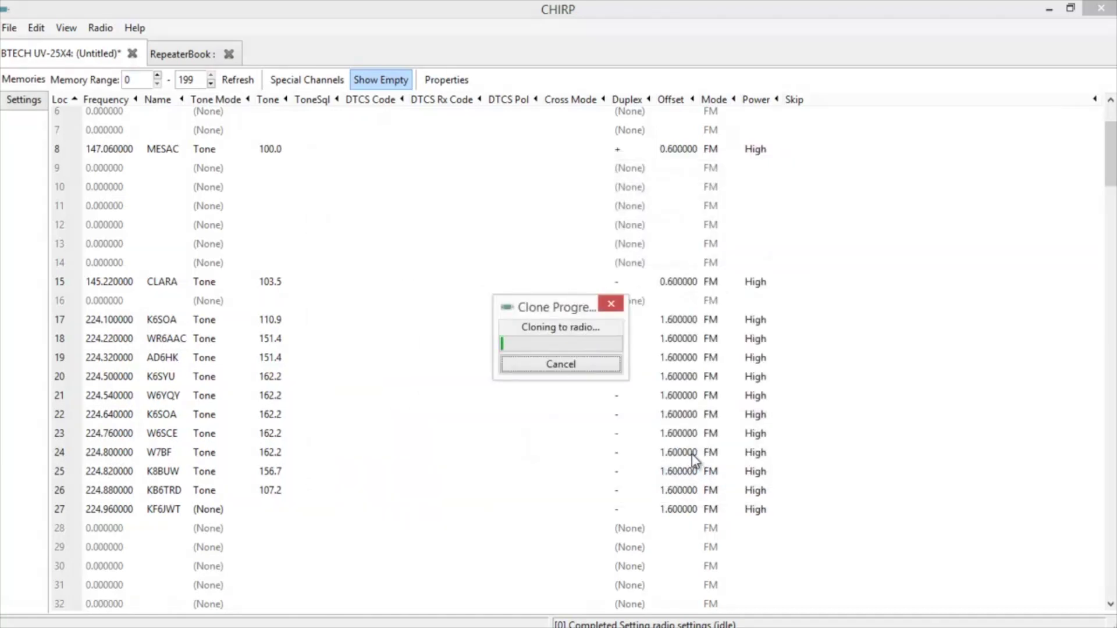